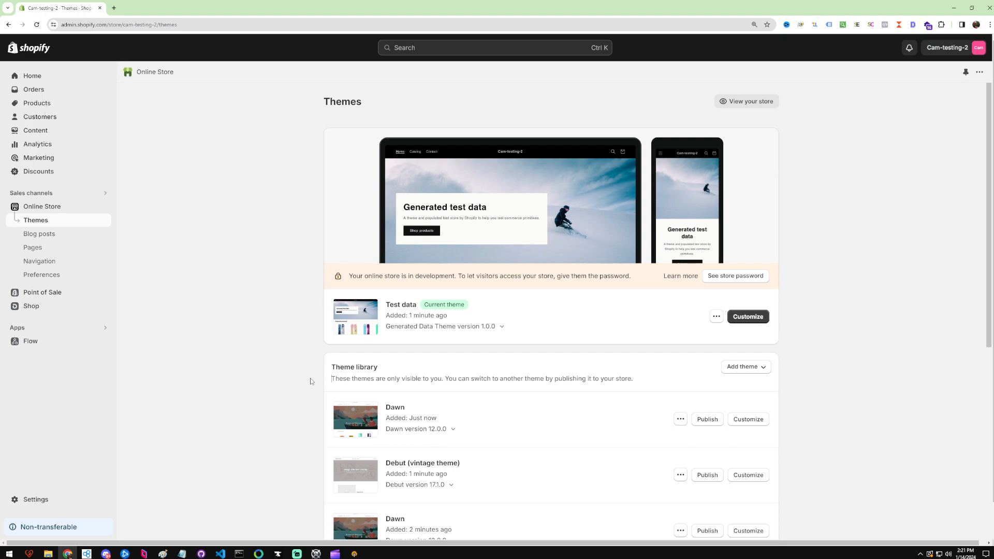
triple_click(310, 379)
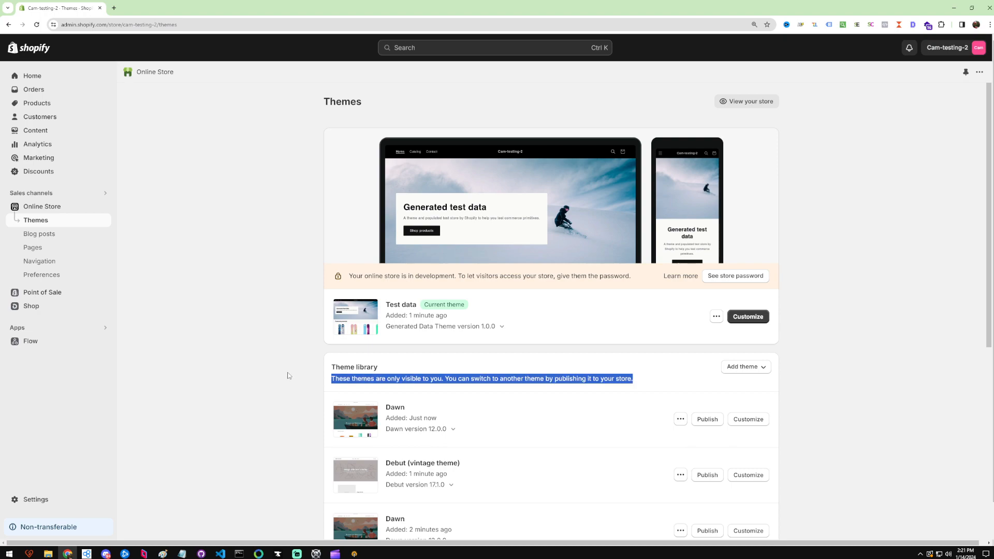
triple_click(286, 373)
left_click(310, 370)
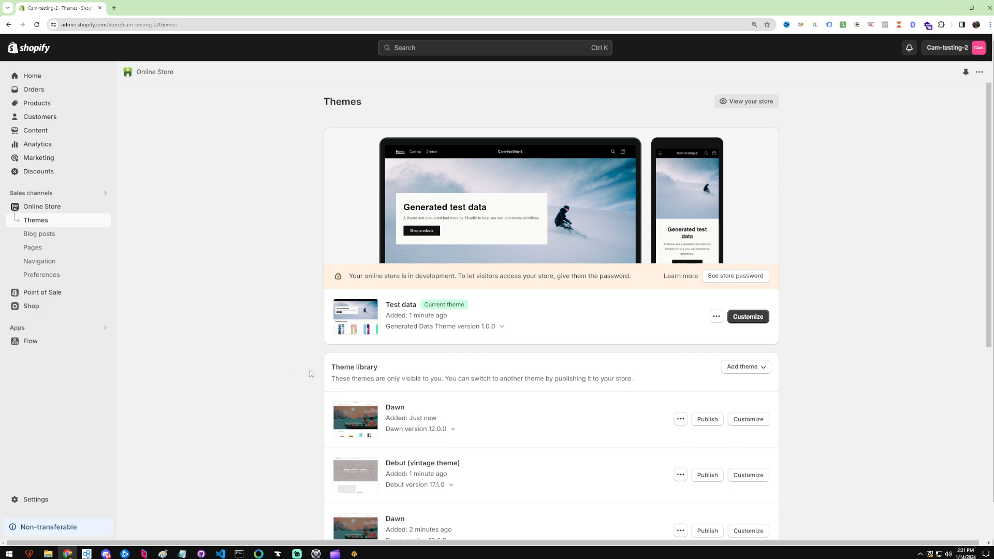
double_click(269, 362)
left_click(173, 319)
triple_click(386, 379)
triple_click(387, 379)
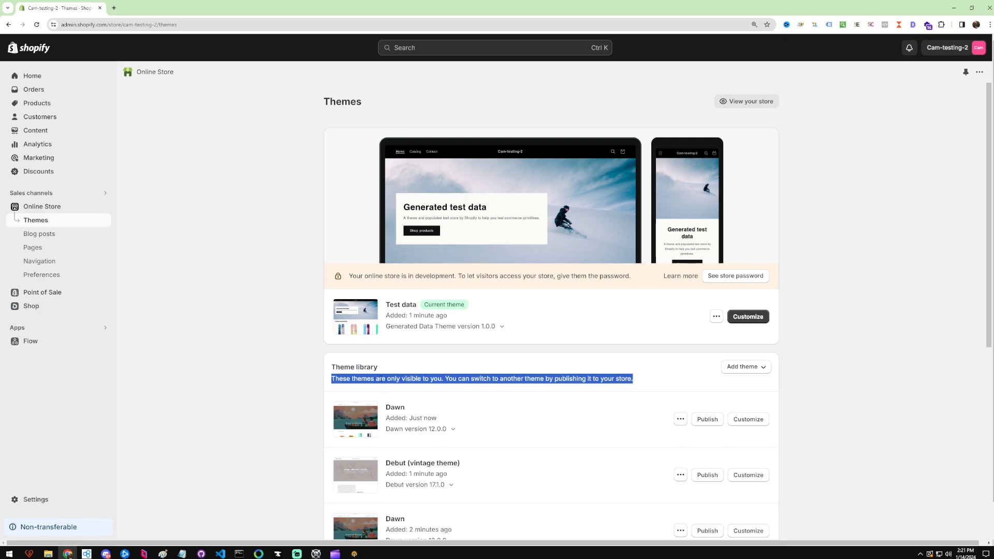
triple_click(381, 379)
triple_click(381, 378)
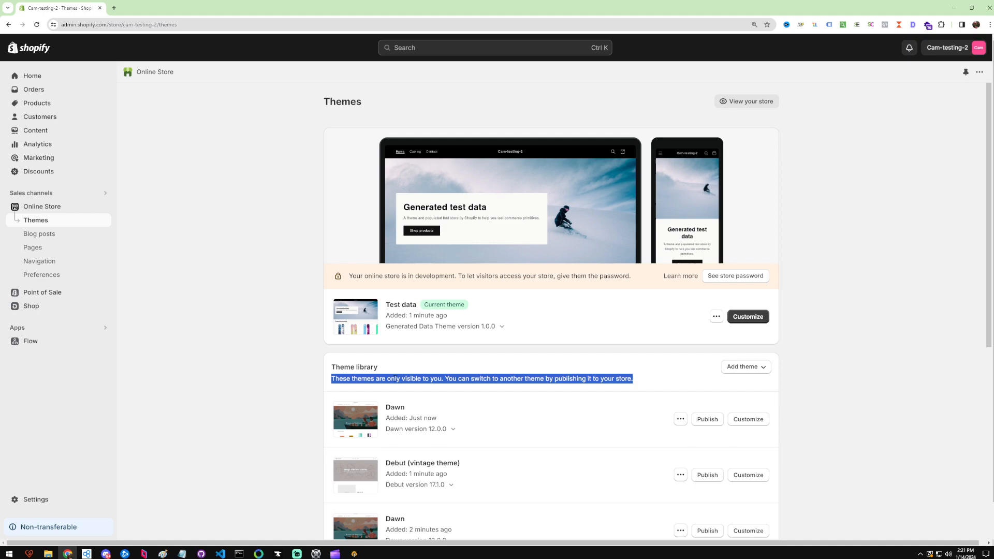
left_click(316, 373)
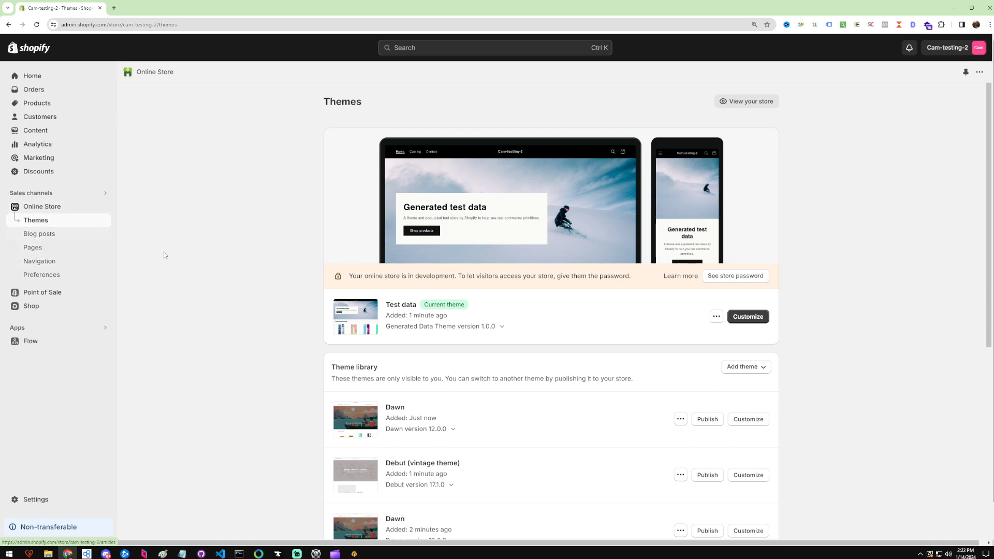
- Open the online store's Navigation settings and start adding a new menu
left_click(57, 262)
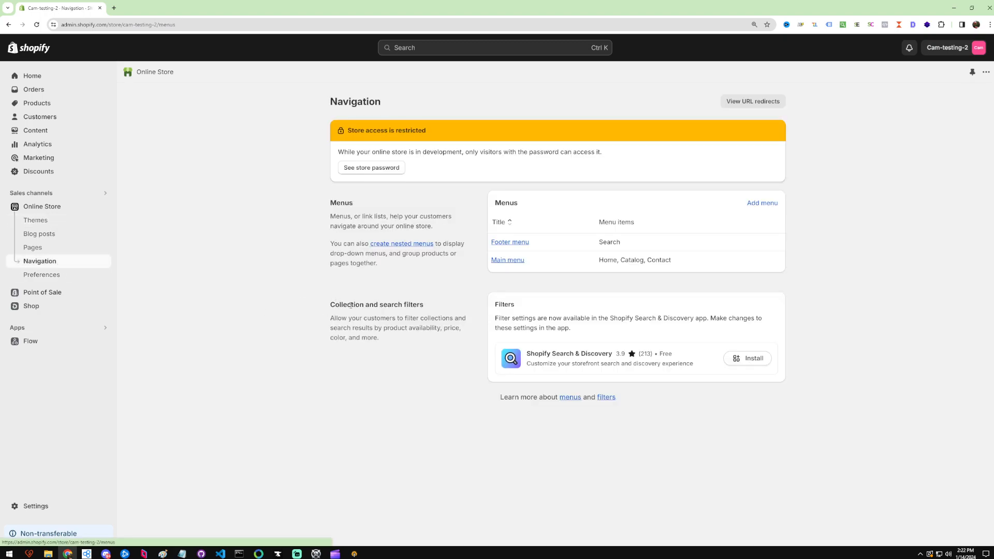
triple_click(357, 279)
left_click(580, 292)
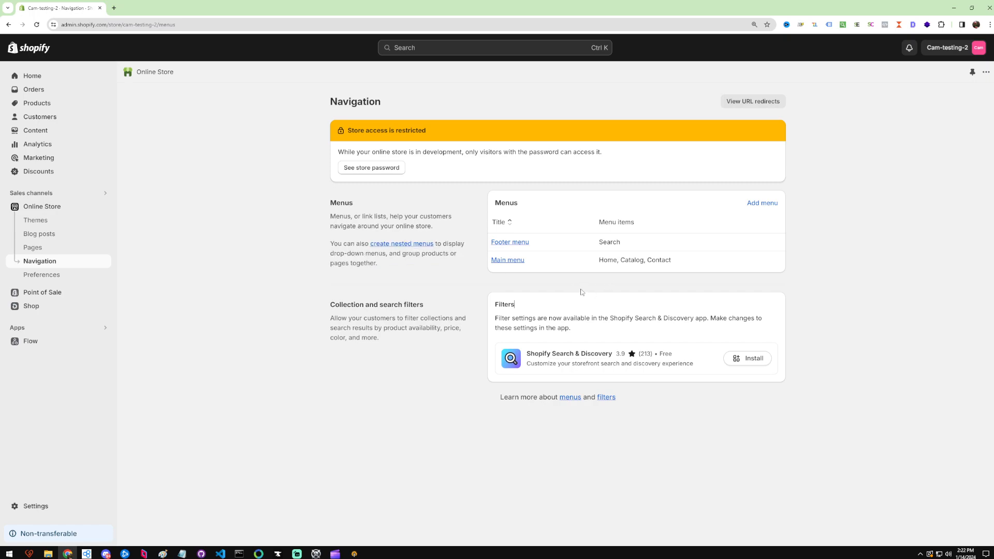
triple_click(411, 266)
left_click(411, 266)
left_click(762, 203)
left_click(337, 102)
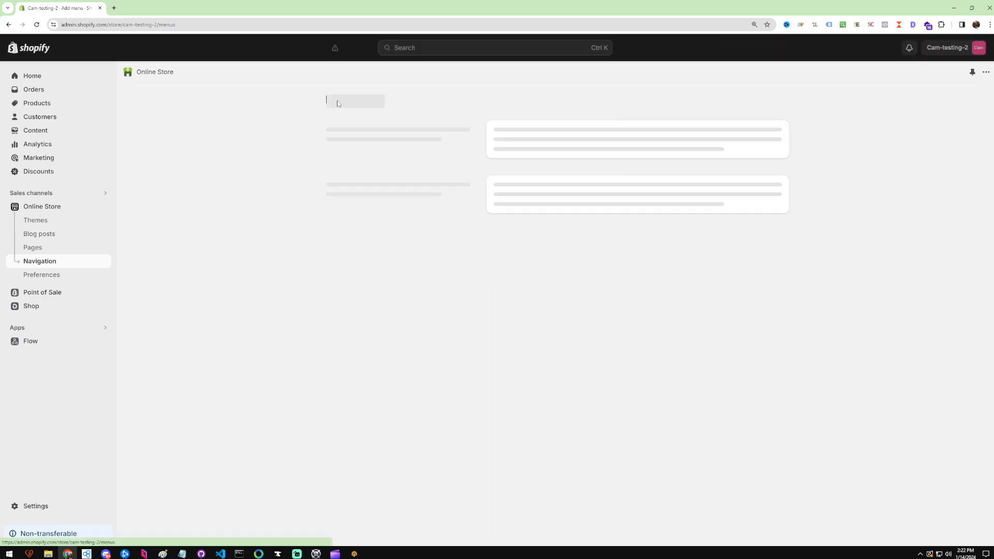
left_click(753, 206)
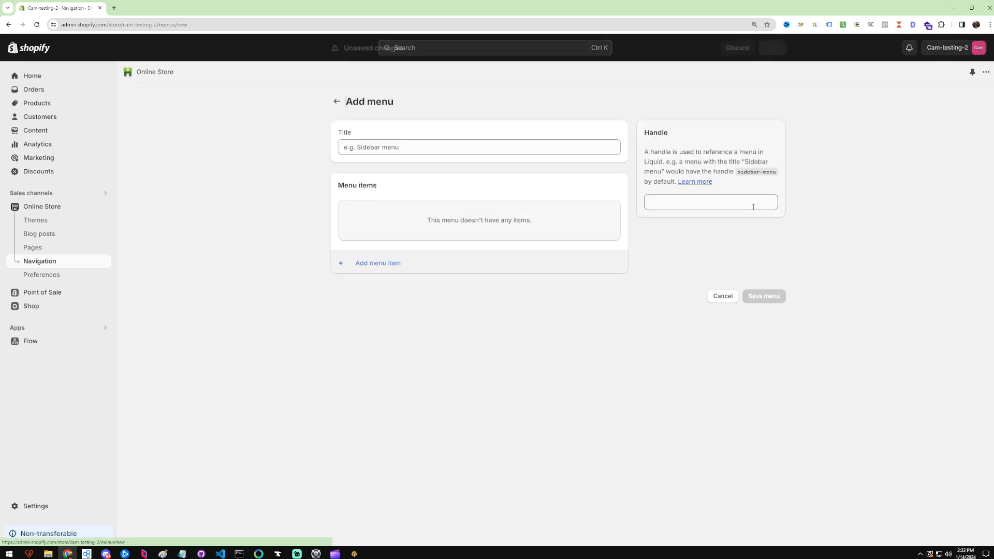
- Enter "Main menu 2" as the title of the new menu
left_click(366, 147)
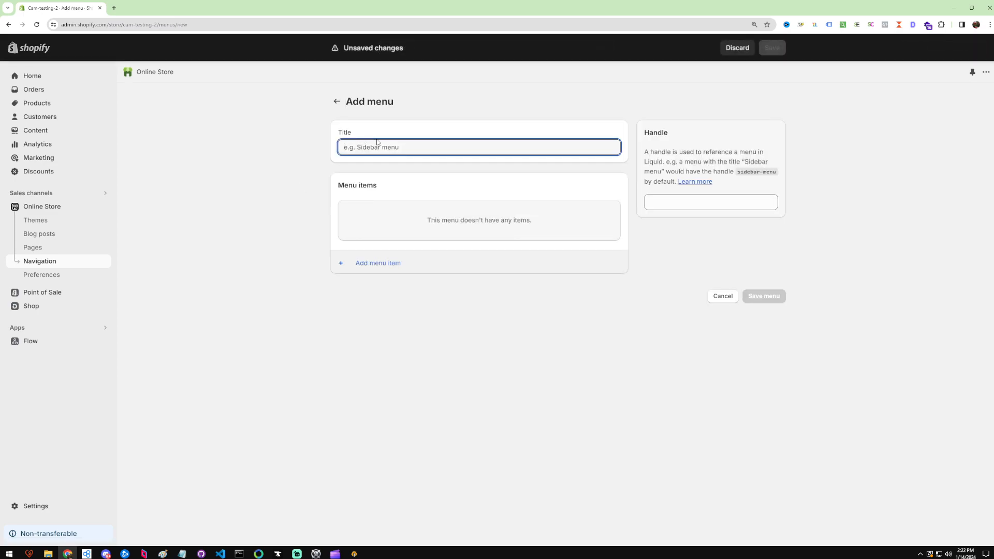
type("Main menu 2")
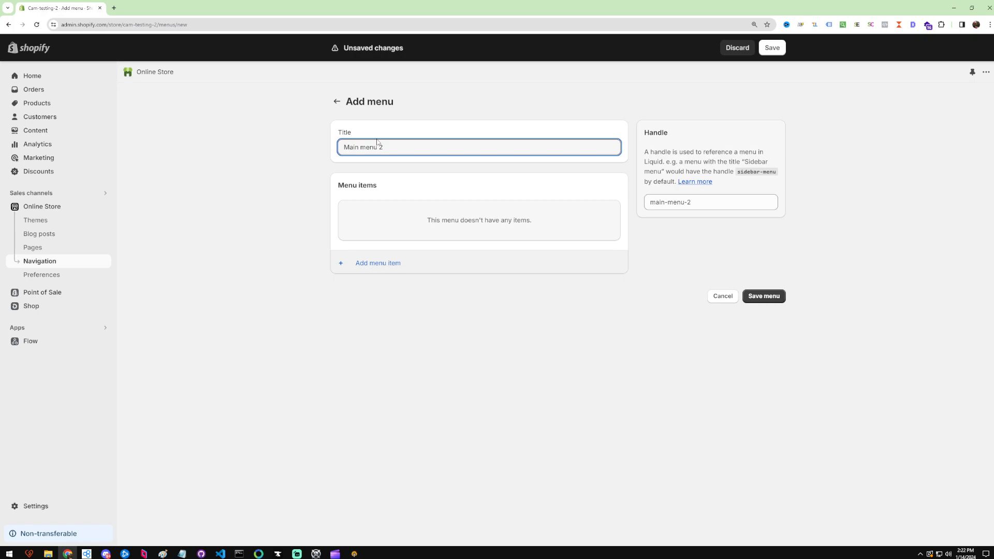
left_click(271, 121)
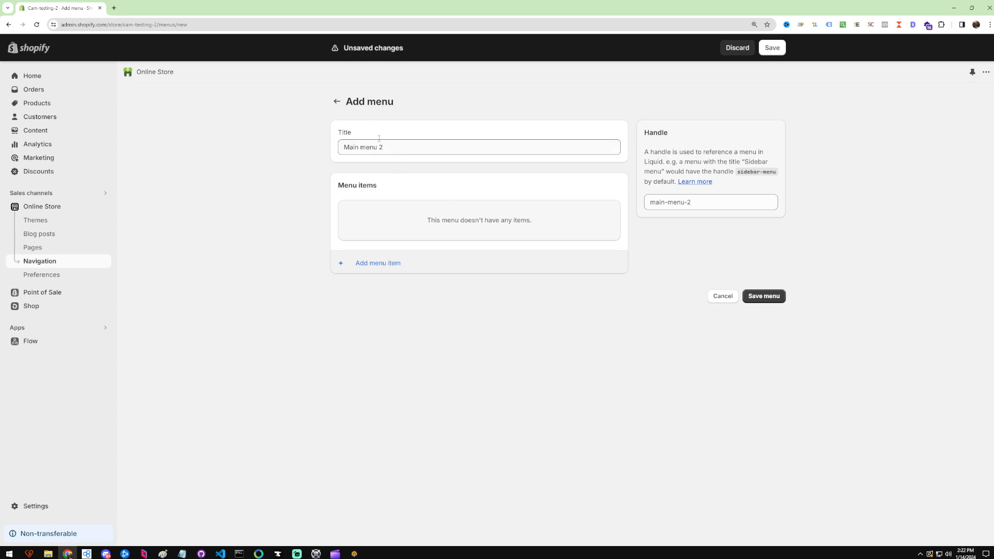
triple_click(357, 147)
left_click(312, 150)
- Change the new menu's title to "Main menu - Test"
left_click(402, 154)
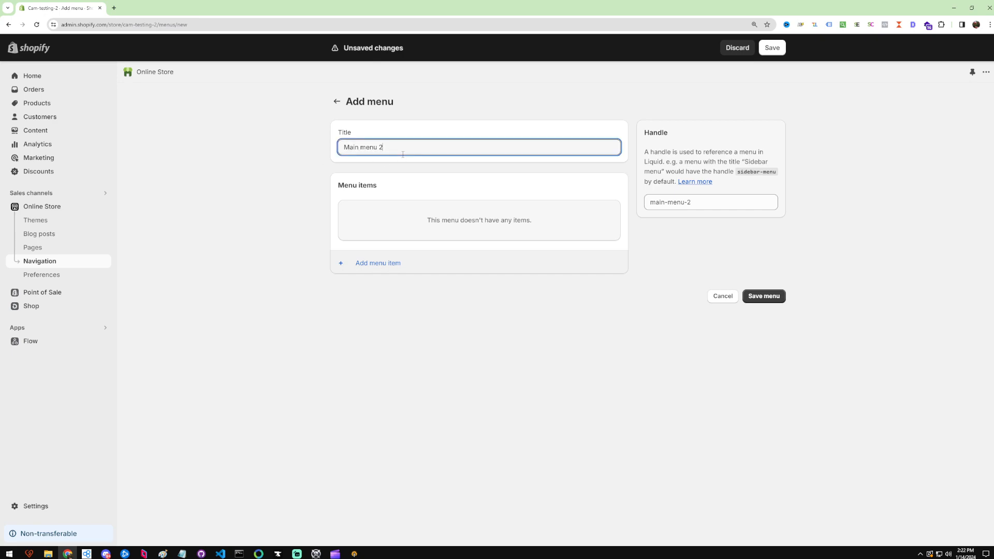
key("BackSpace")
type("- Test")
left_click(275, 179)
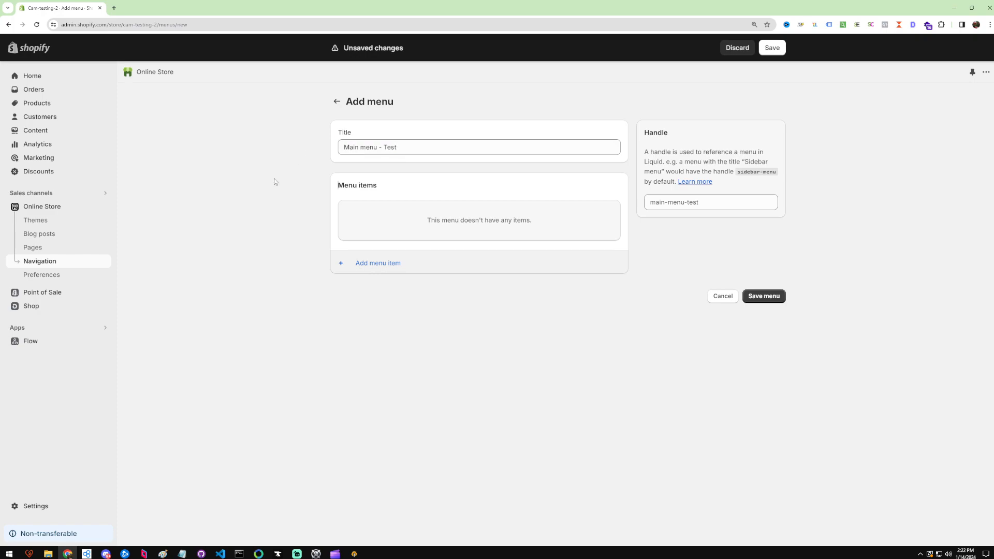
double_click(275, 179)
left_click(238, 184)
- Add a menu item named "Home" that links to the Home page
left_click(376, 265)
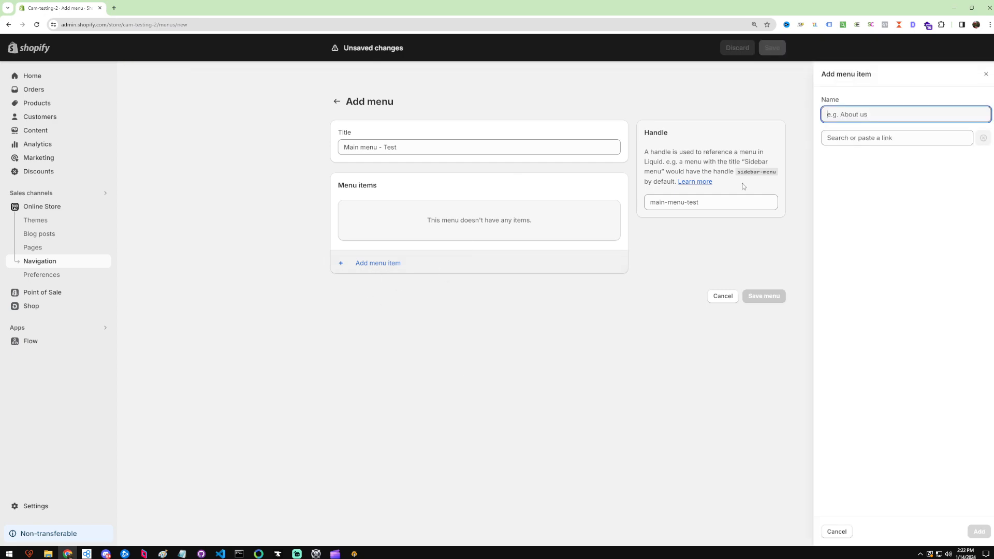
type("Home")
left_click(864, 137)
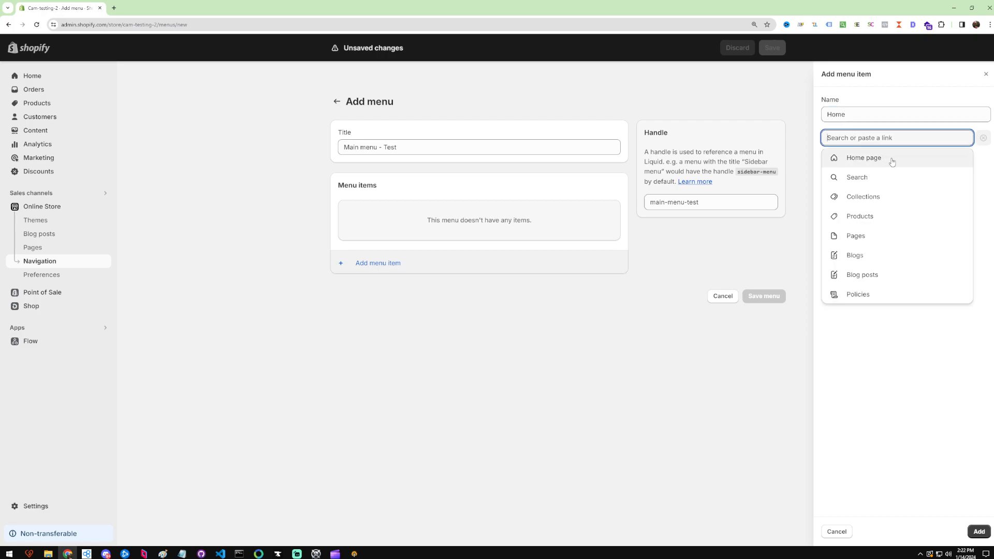
left_click(892, 162)
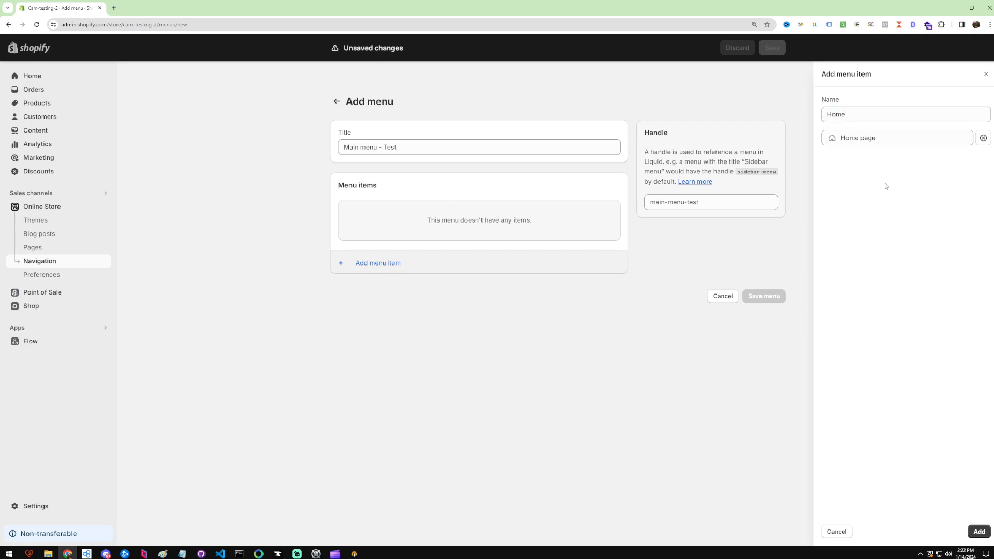
left_click(979, 532)
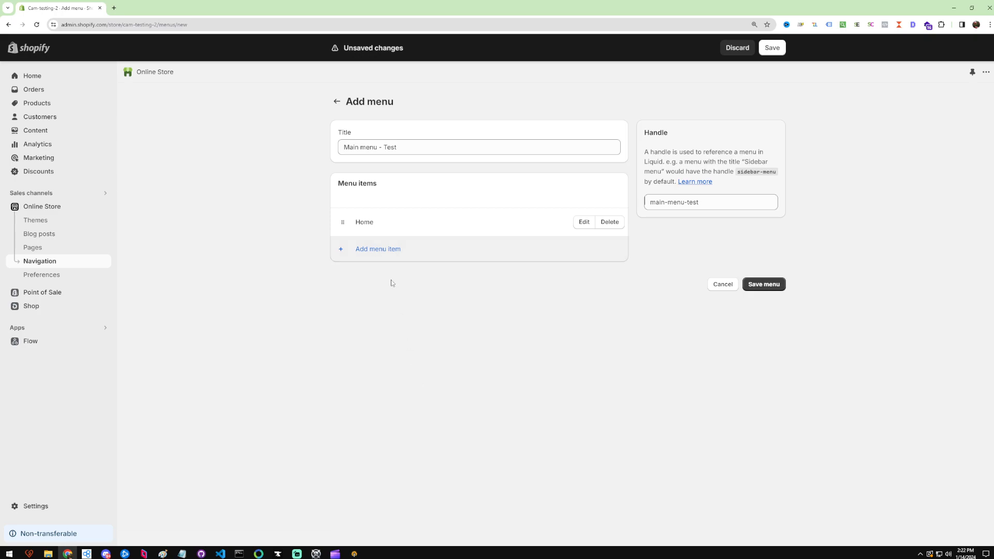
- Add a menu item that links to Search, keeping the suggested name "Search"
left_click(368, 250)
left_click(887, 137)
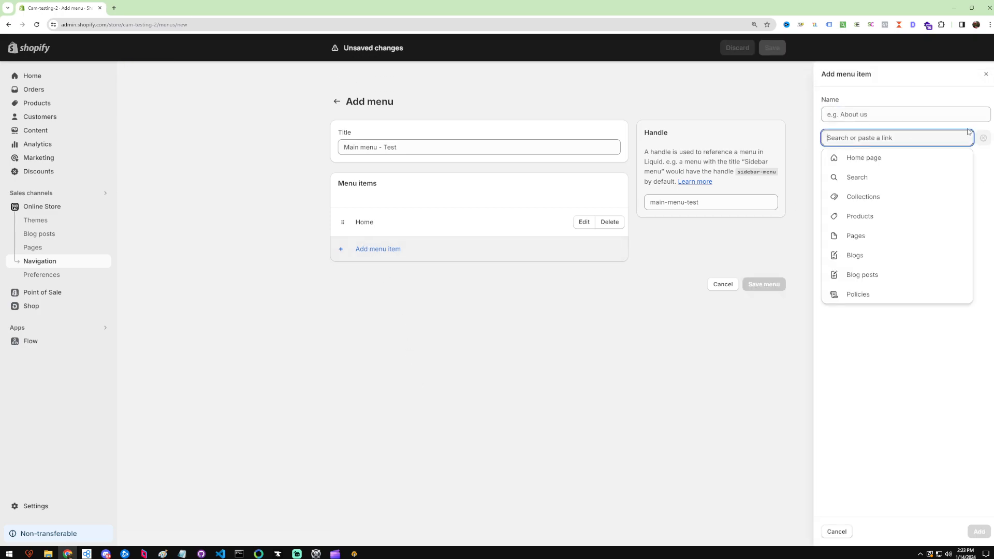
left_click(863, 177)
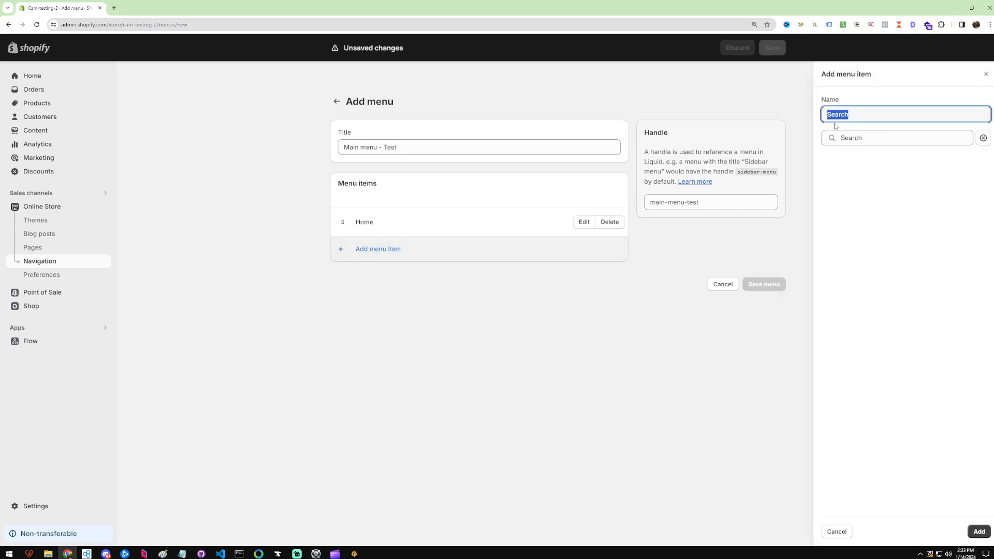
left_click(978, 531)
- Add a menu item linked to the product "The 3p Fulfilled Snowboard" and shorten its name to "Fulfilled Snowboard"
left_click(408, 277)
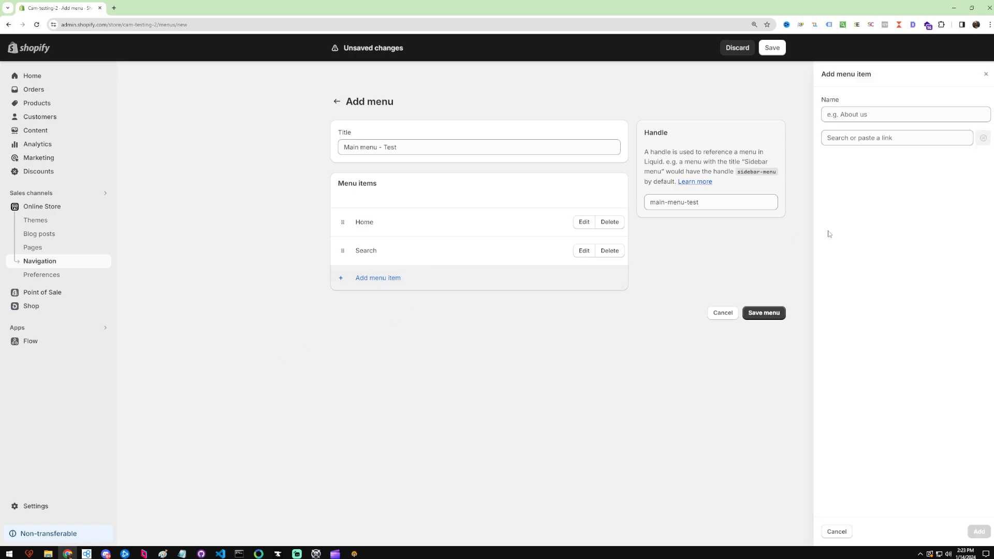
left_click(893, 138)
left_click(861, 217)
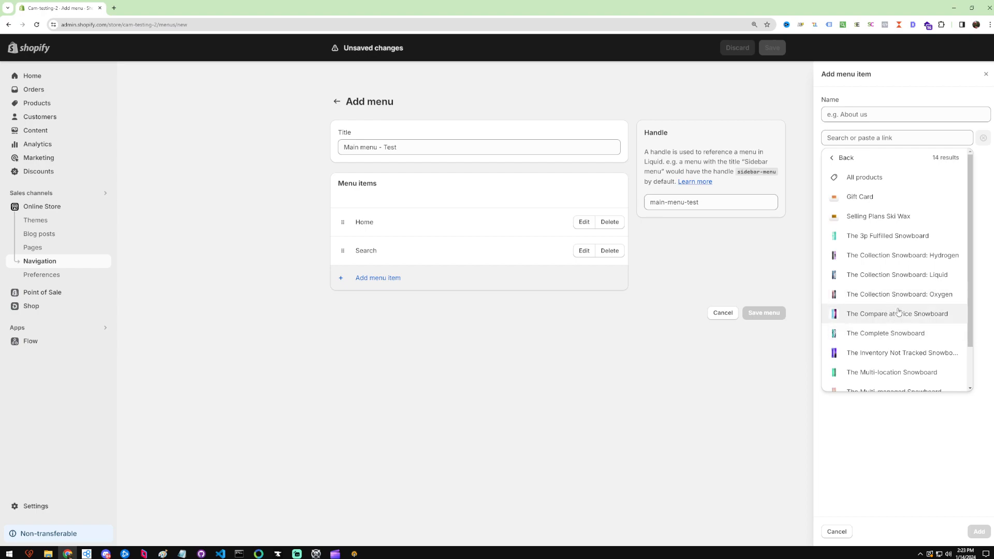
left_click(874, 236)
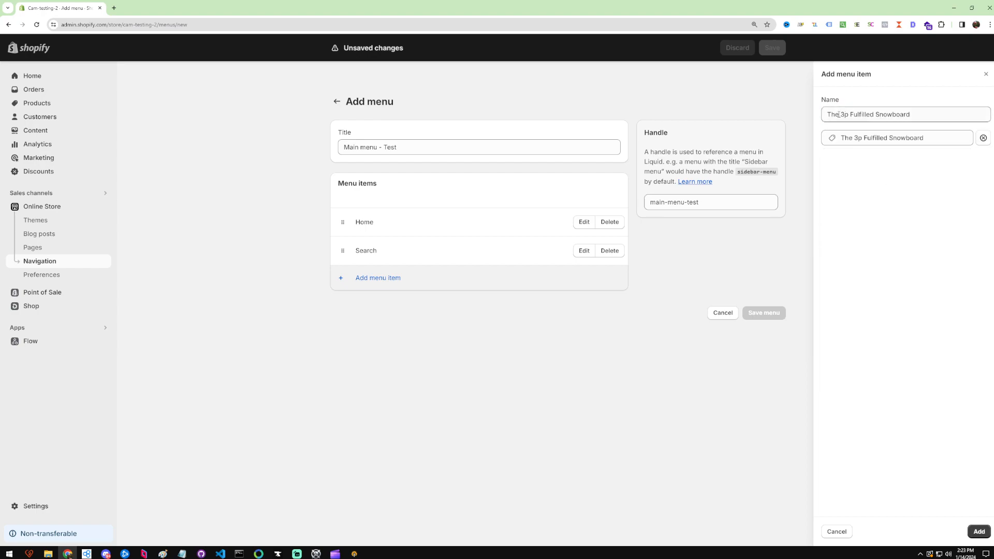
left_click_drag(851, 114, 767, 119)
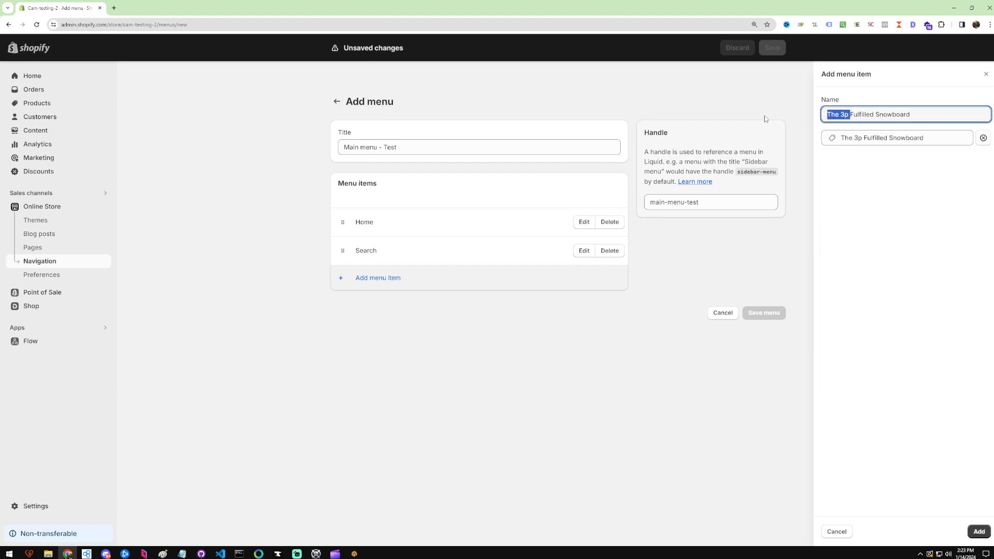
key("BackSpace")
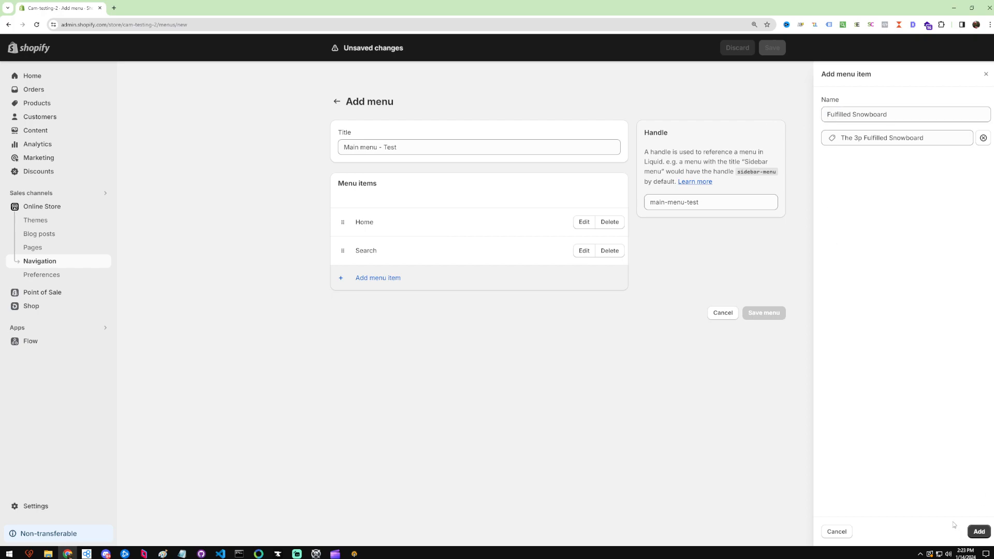
left_click(979, 531)
- Add a menu item linked to the collection "Automated Collection", leaving the optional tag filter empty
left_click(386, 310)
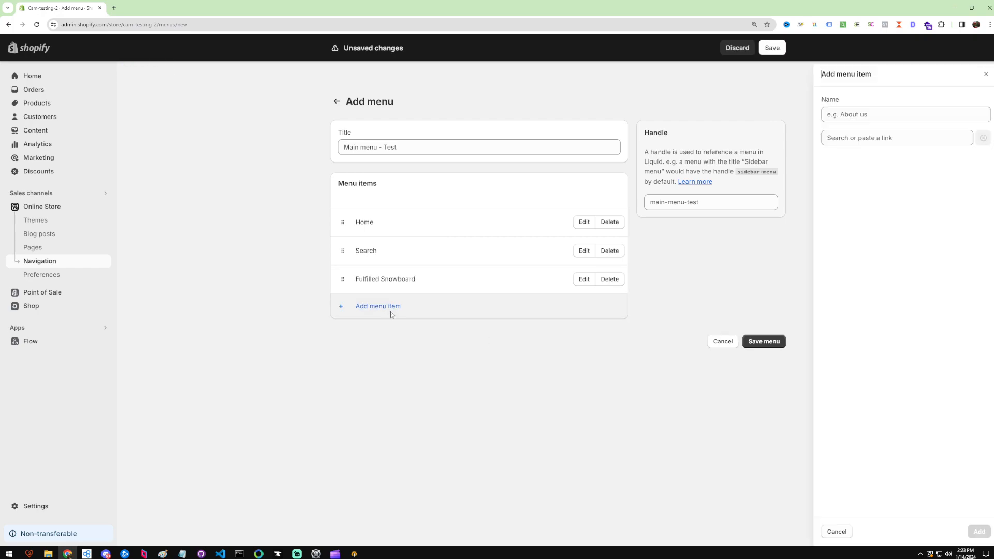
left_click(901, 138)
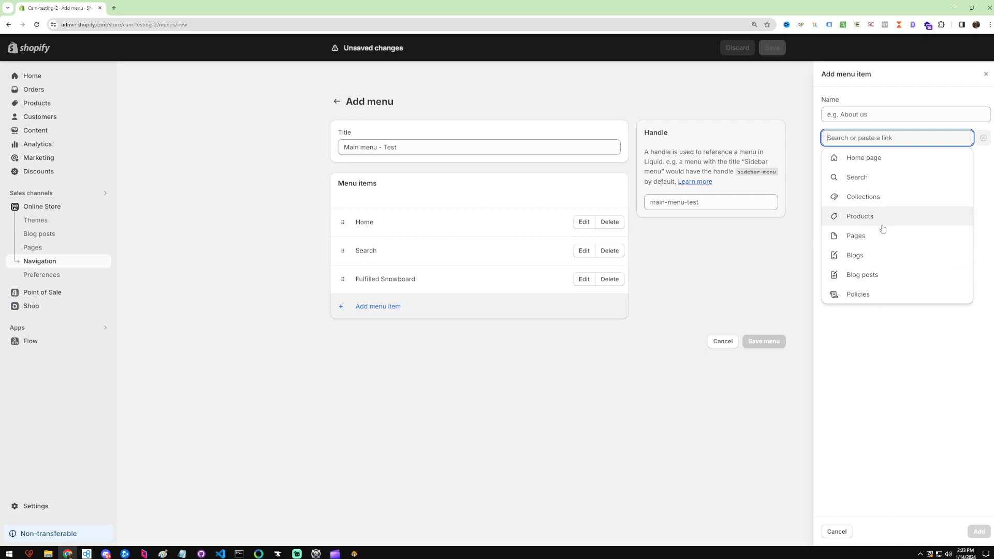
left_click(878, 204)
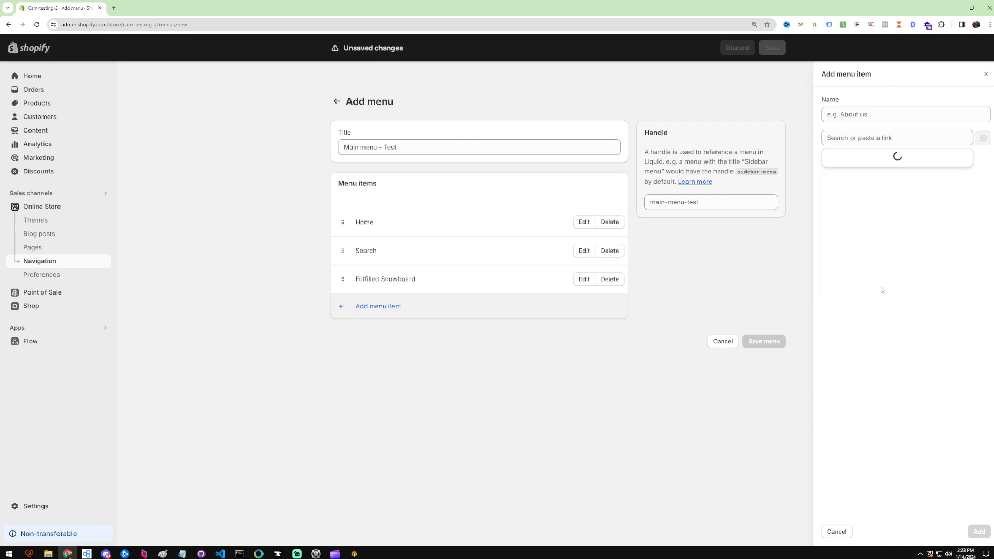
left_click(902, 199)
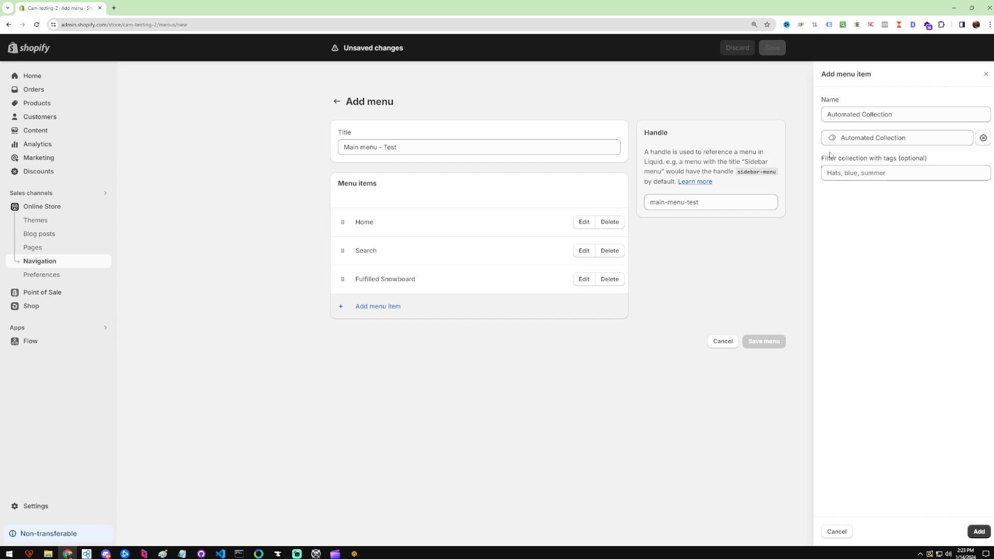
left_click_drag(826, 157, 935, 157)
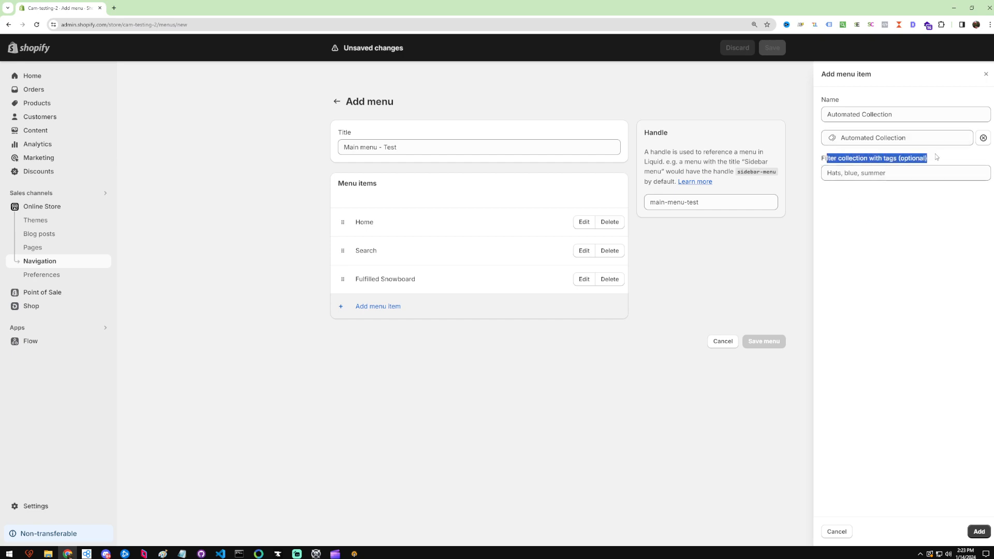
triple_click(934, 157)
left_click(930, 158)
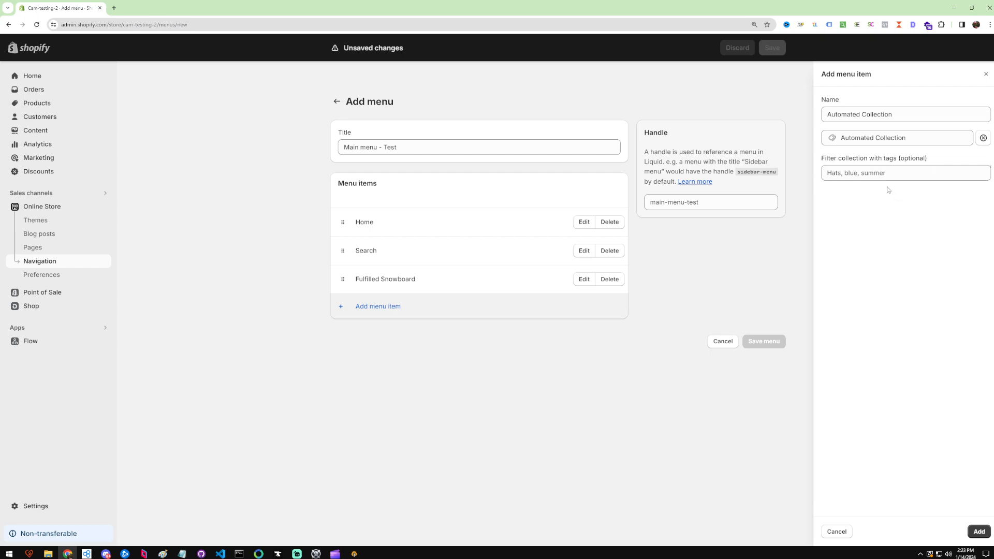
left_click(878, 175)
left_click(900, 199)
left_click(839, 177)
left_click(867, 235)
left_click(978, 532)
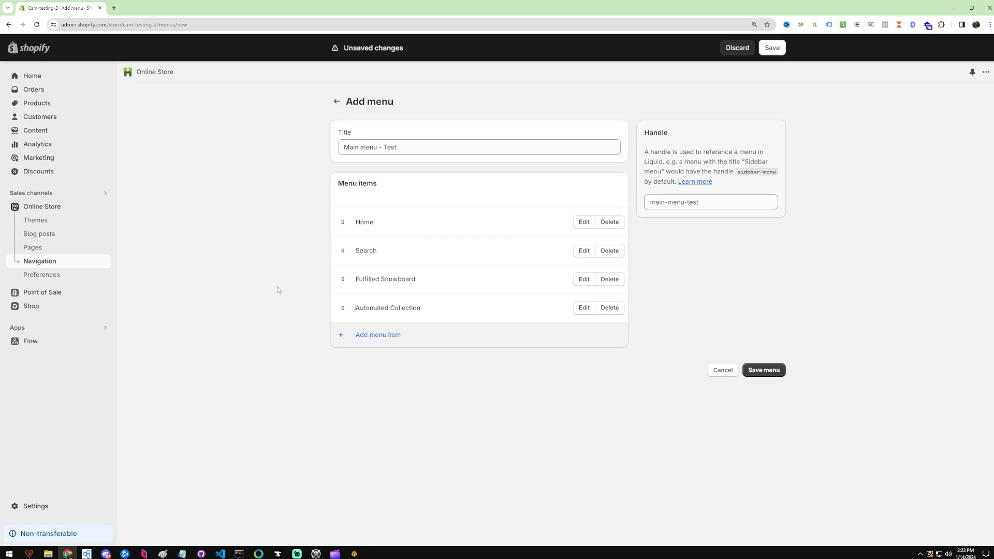
- Move the Automated Collection item above Fulfilled Snowboard in the menu item list
left_click_drag(342, 303, 344, 279)
left_click_drag(356, 219, 384, 227)
left_click(384, 226)
left_click_drag(358, 307, 436, 308)
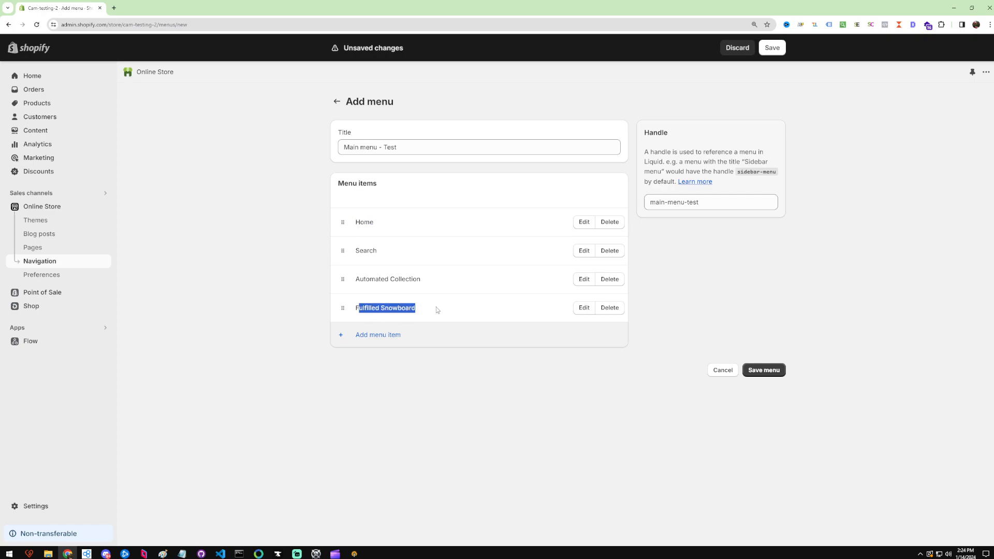
left_click(437, 308)
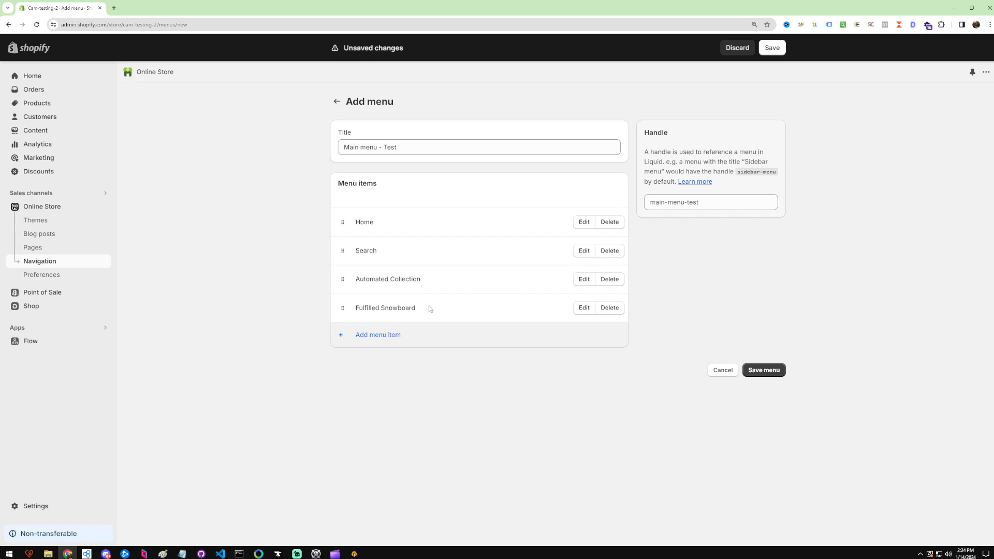
double_click(396, 309)
left_click(469, 309)
- Add a top-level menu item named "Home testing Mega" with the placeholder link "#"
left_click(365, 335)
left_click(927, 139)
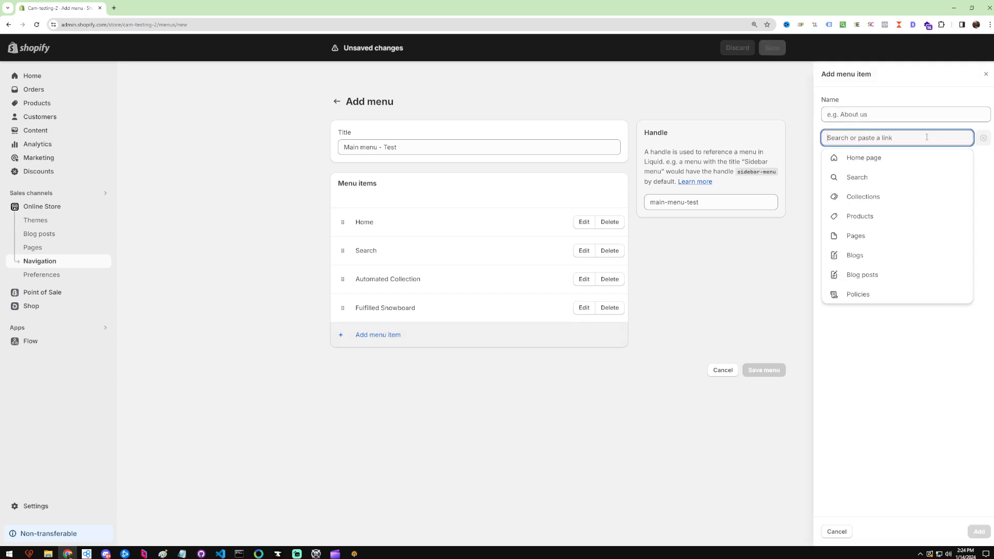
left_click(874, 242)
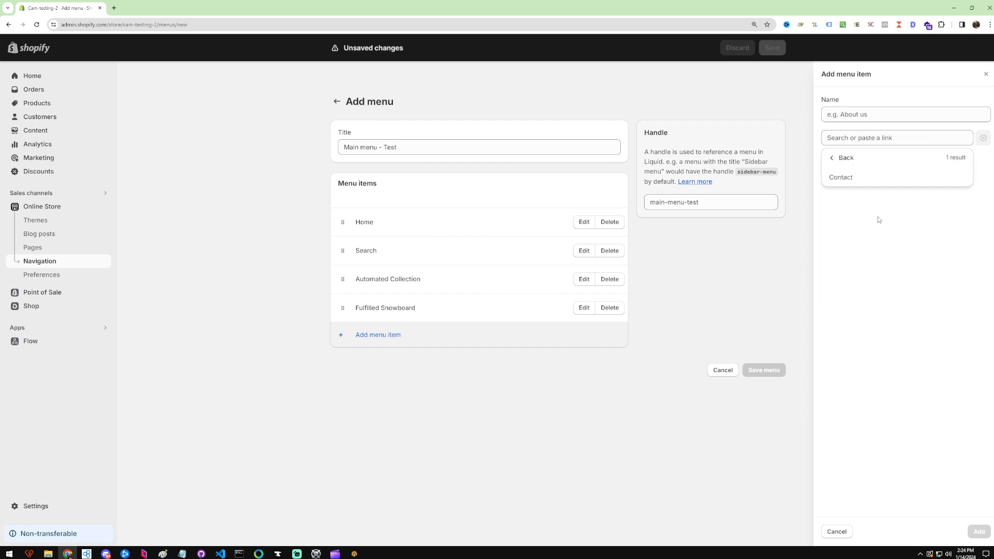
left_click(850, 214)
left_click(870, 114)
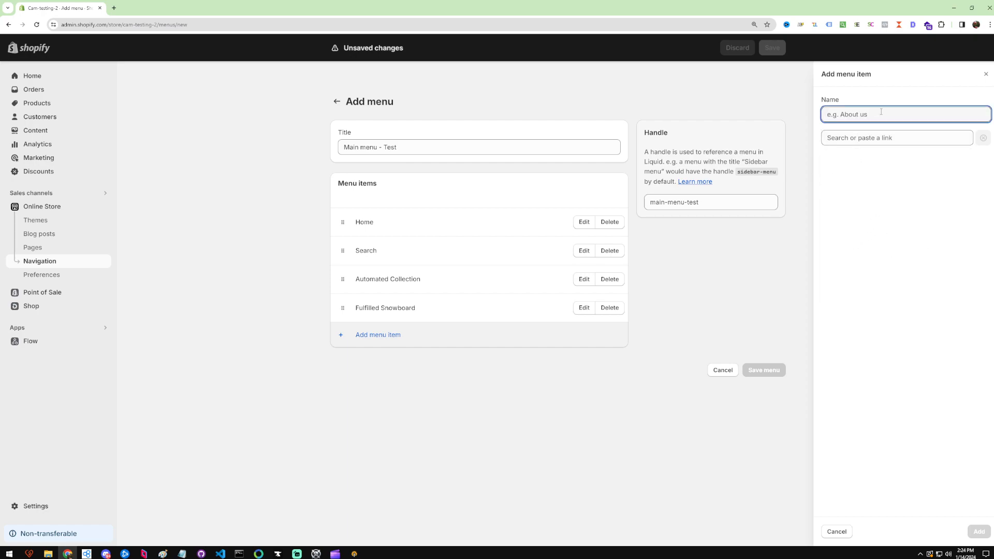
type("Home testing Mega")
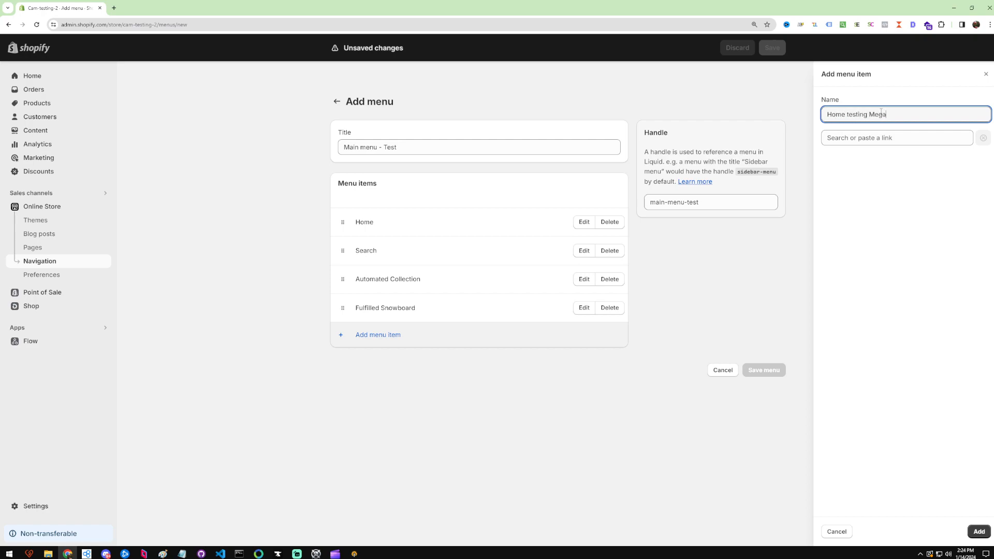
left_click(849, 135)
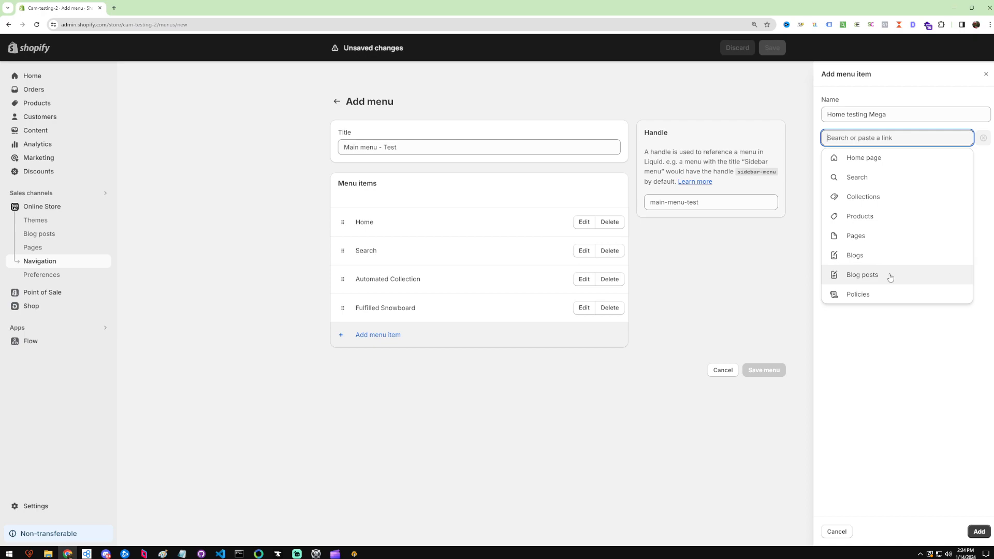
type("#")
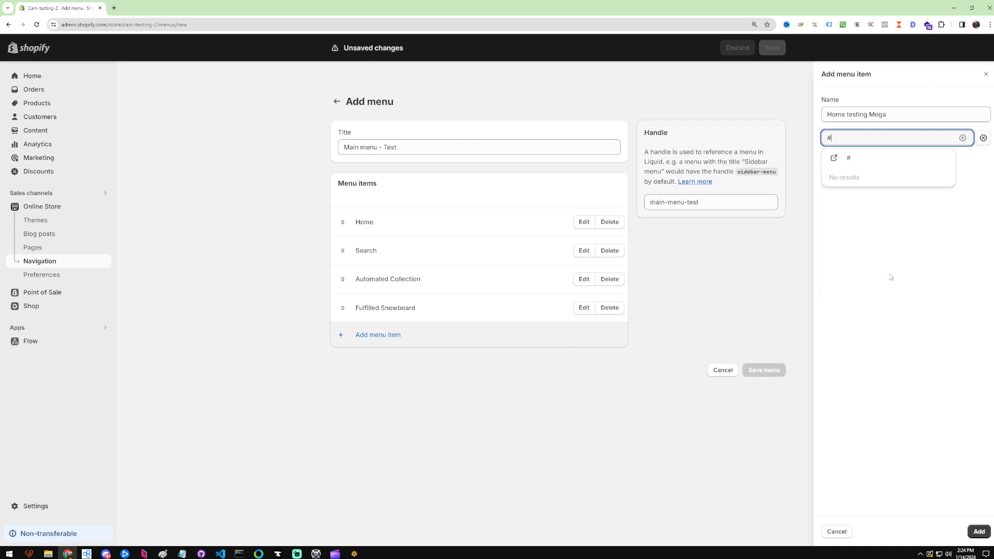
left_click(869, 161)
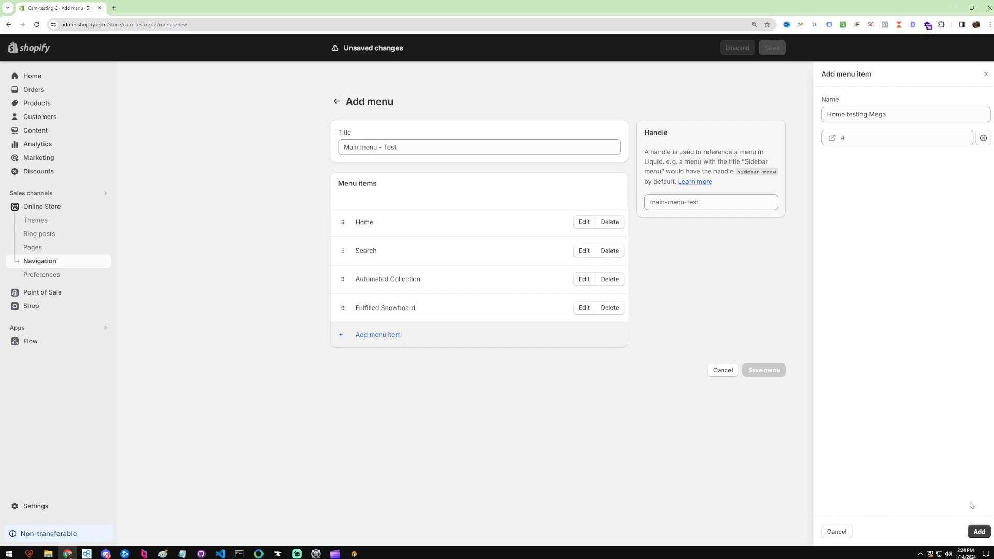
left_click(979, 536)
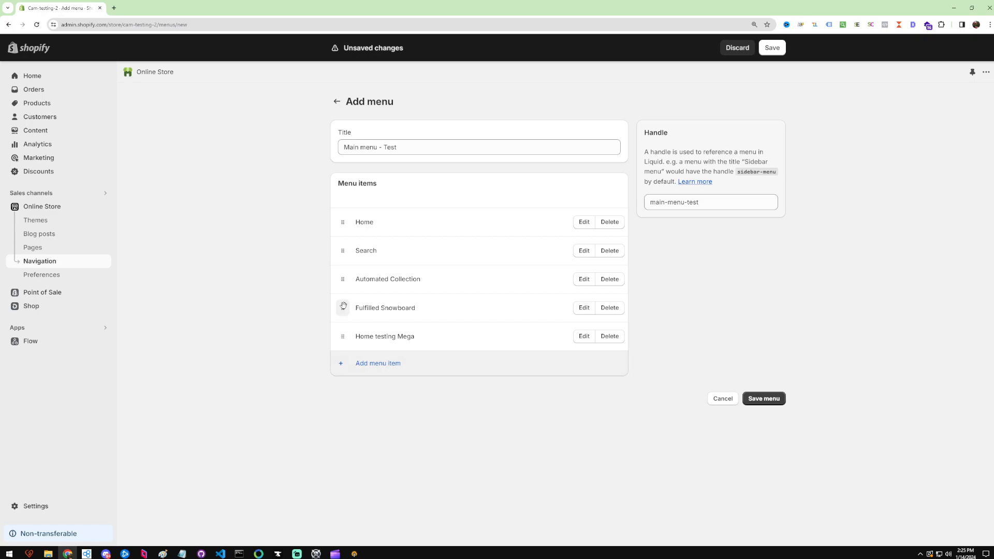
- Nest Fulfilled Snowboard under Home testing Mega and add a second sub-item there linked to the Contact page, keeping its suggested name
left_click_drag(343, 308, 368, 327)
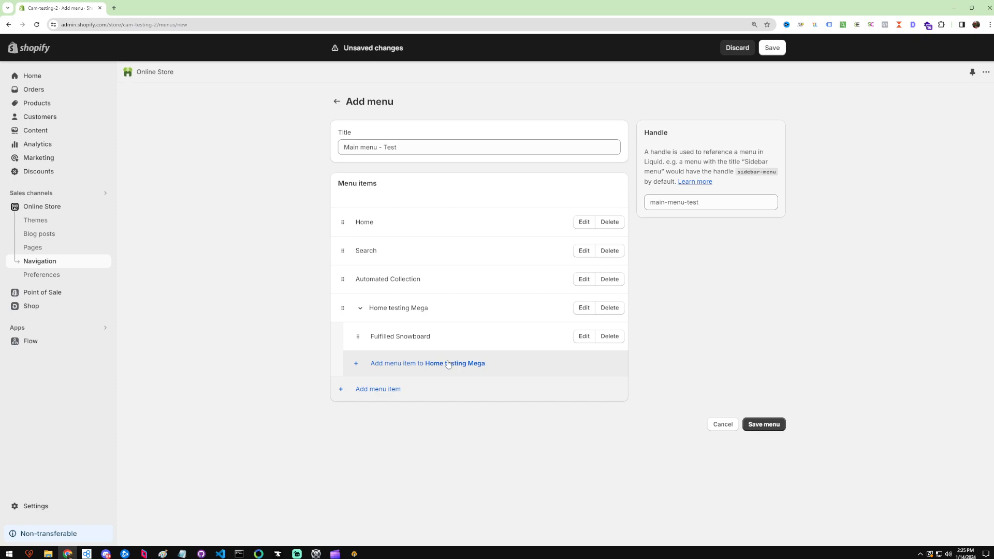
left_click(417, 362)
left_click(898, 137)
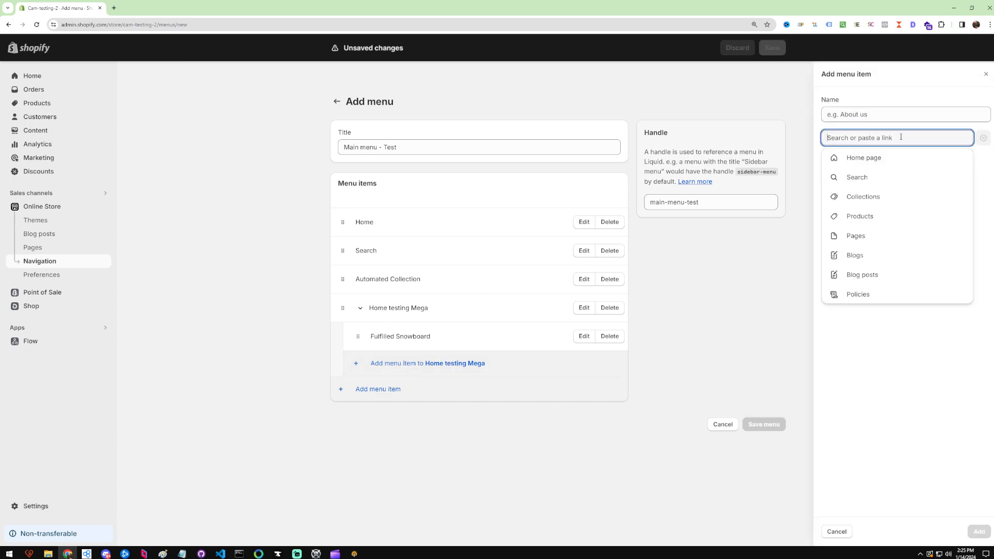
left_click(873, 235)
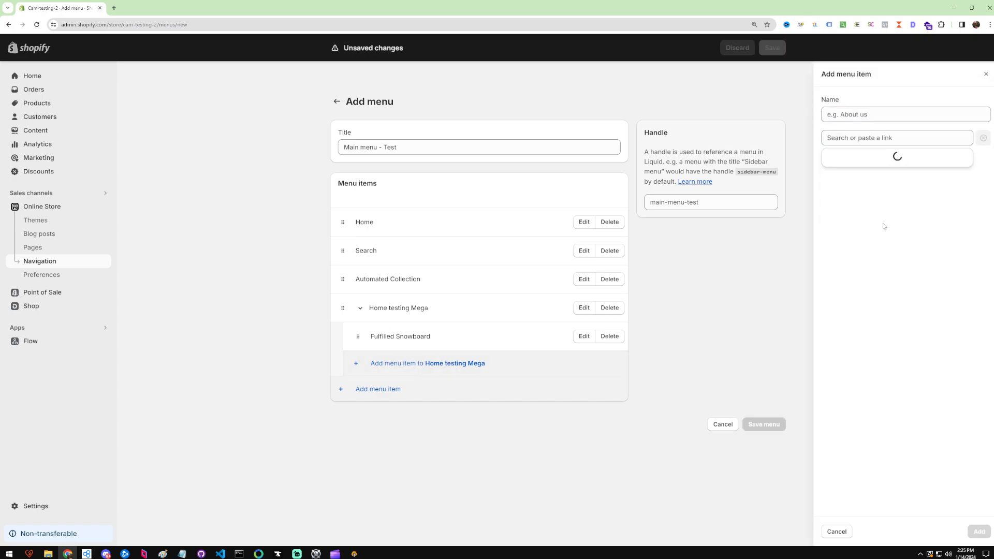
left_click(885, 178)
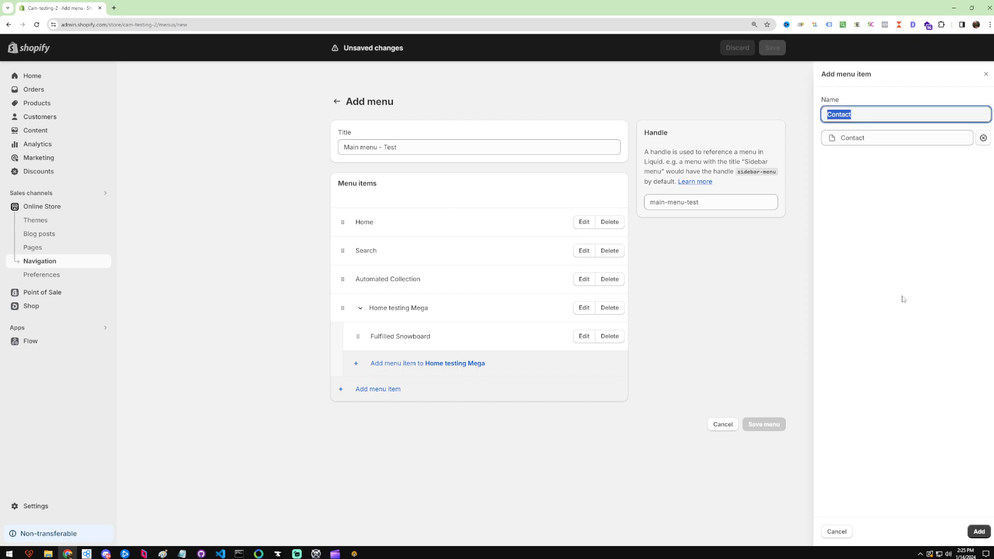
left_click(978, 532)
- Add another sub-item under Home testing Mega that links to the home page, keeping the suggested name "Home page"
left_click(403, 398)
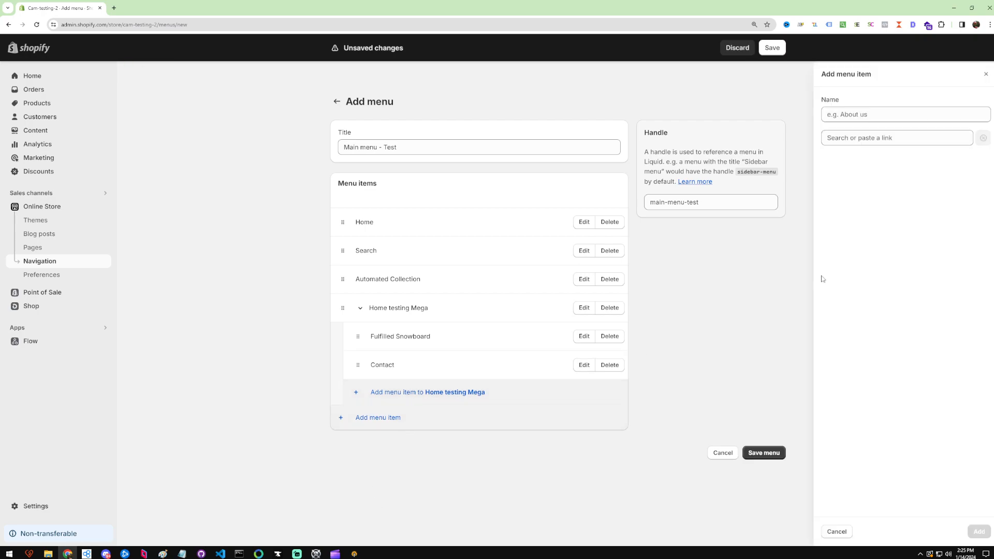
left_click(884, 139)
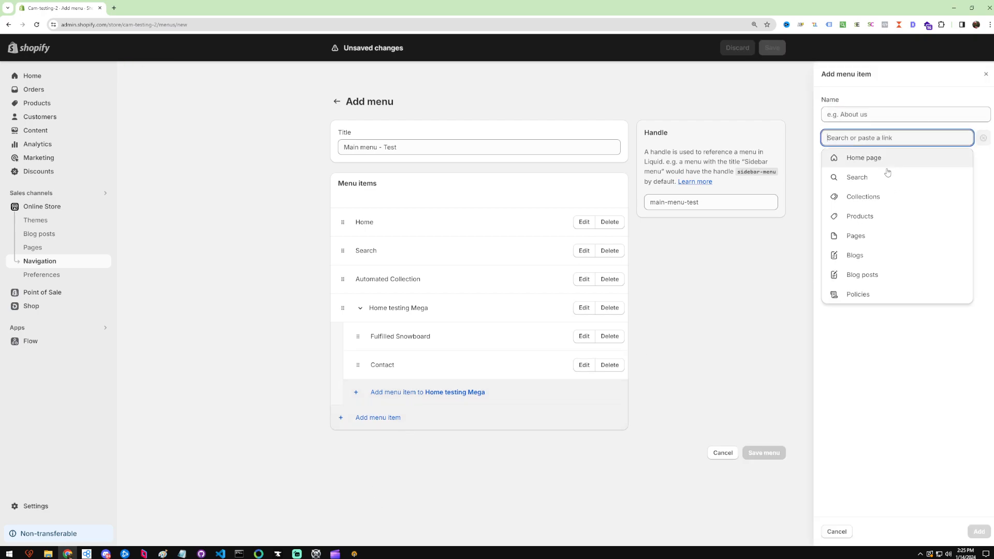
left_click(863, 270)
left_click(881, 161)
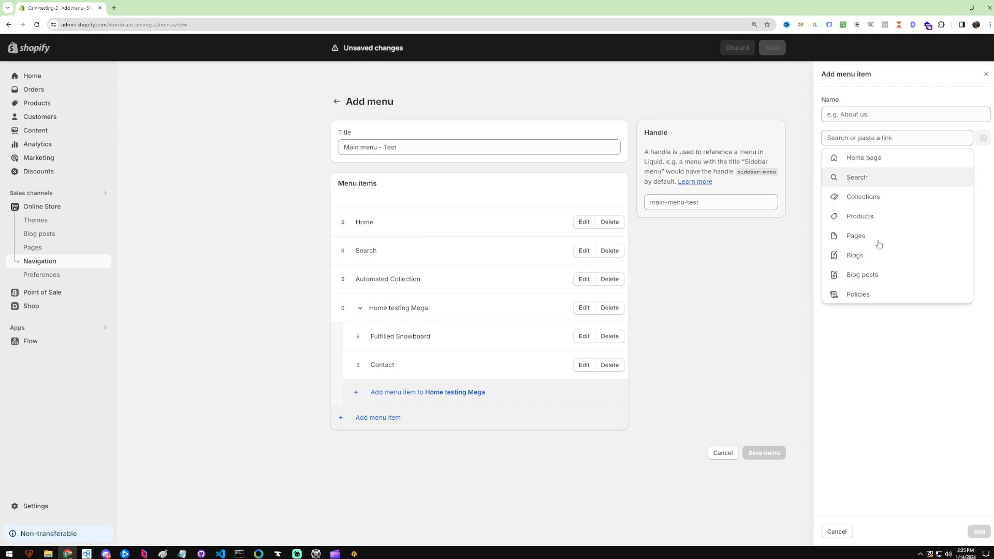
left_click(857, 293)
left_click(875, 160)
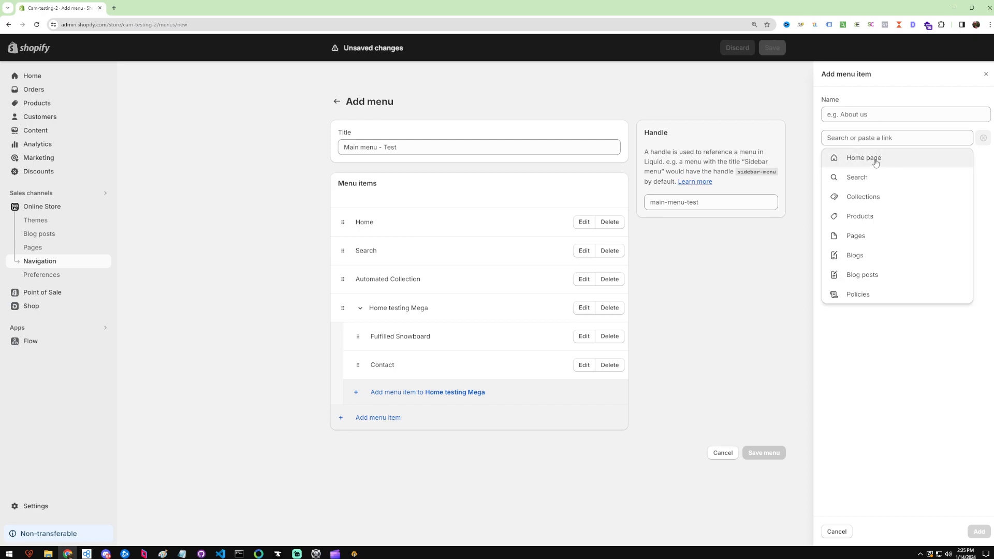
left_click(875, 162)
left_click(976, 529)
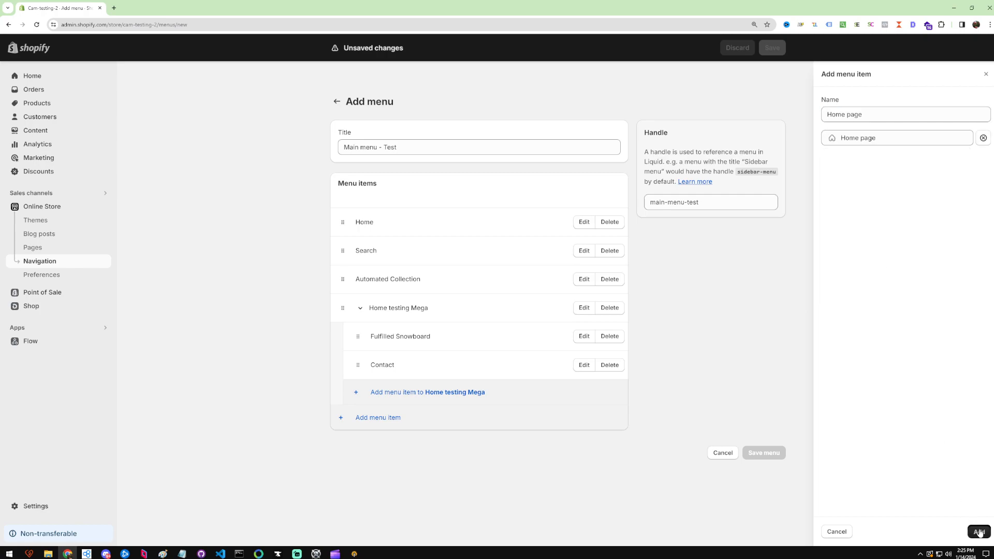
- Add a top-level menu item linked to the collection "Hydrogen", leaving the optional tag filter empty
left_click(368, 447)
left_click(846, 137)
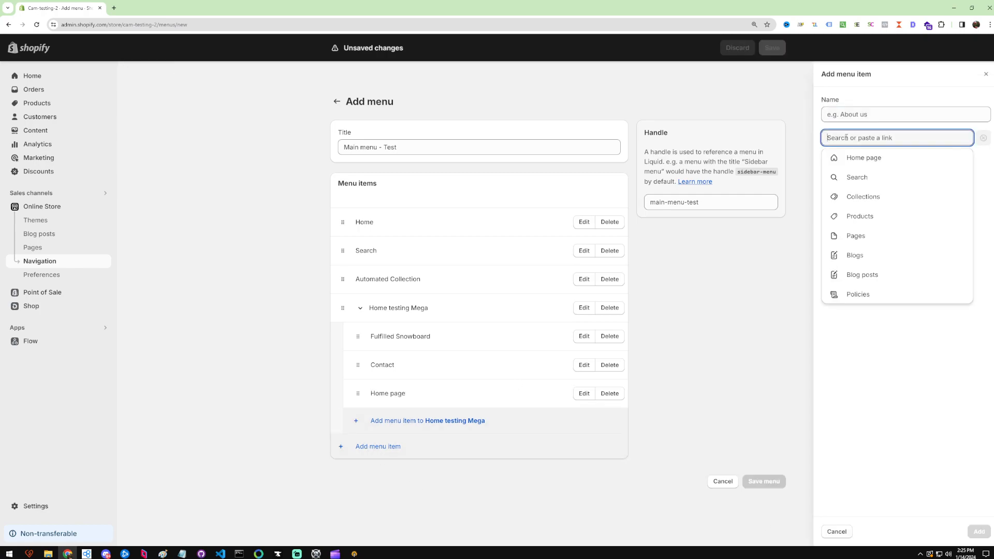
left_click(862, 199)
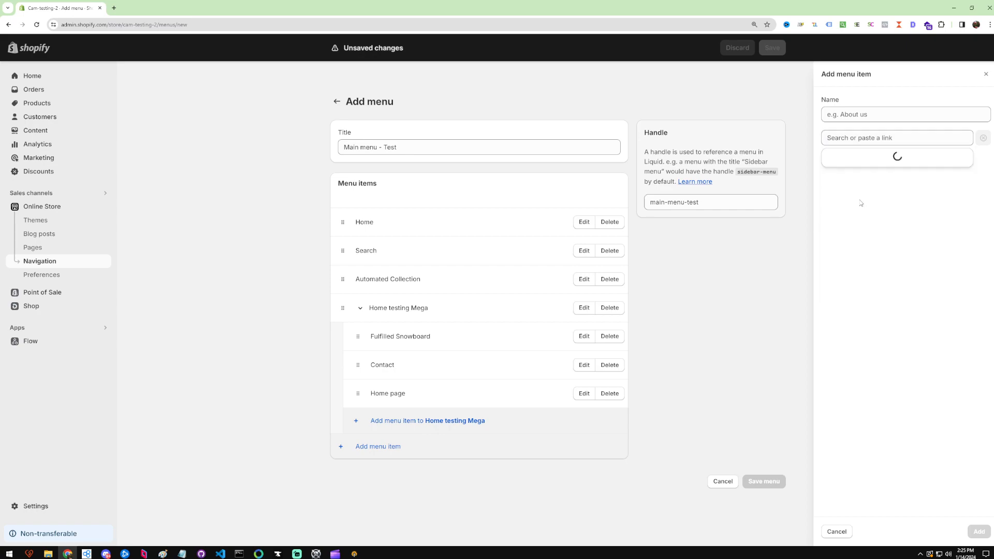
left_click(868, 237)
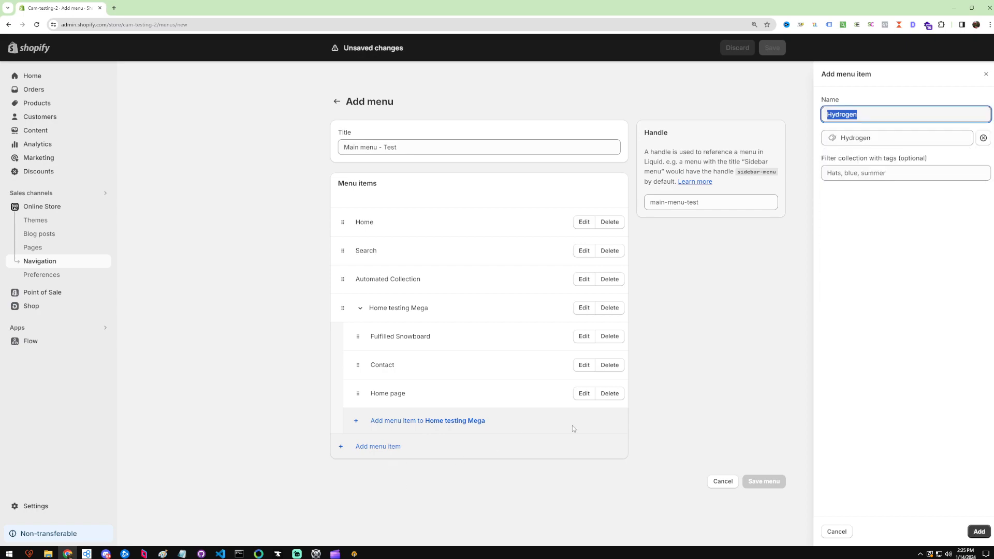
left_click(979, 531)
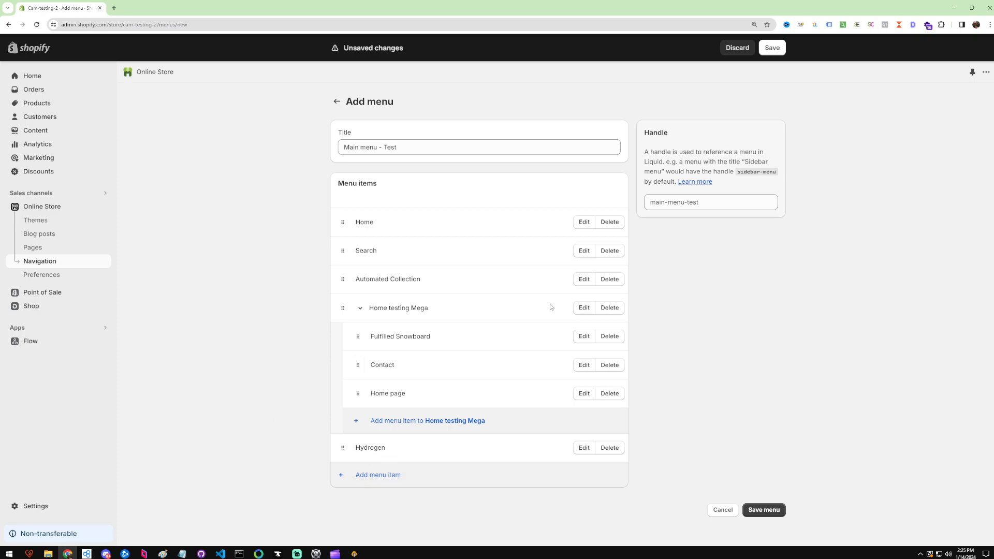
- Check the link settings of the Home testing Mega item without changing them
triple_click(425, 309)
left_click(417, 316)
triple_click(417, 310)
left_click(499, 324)
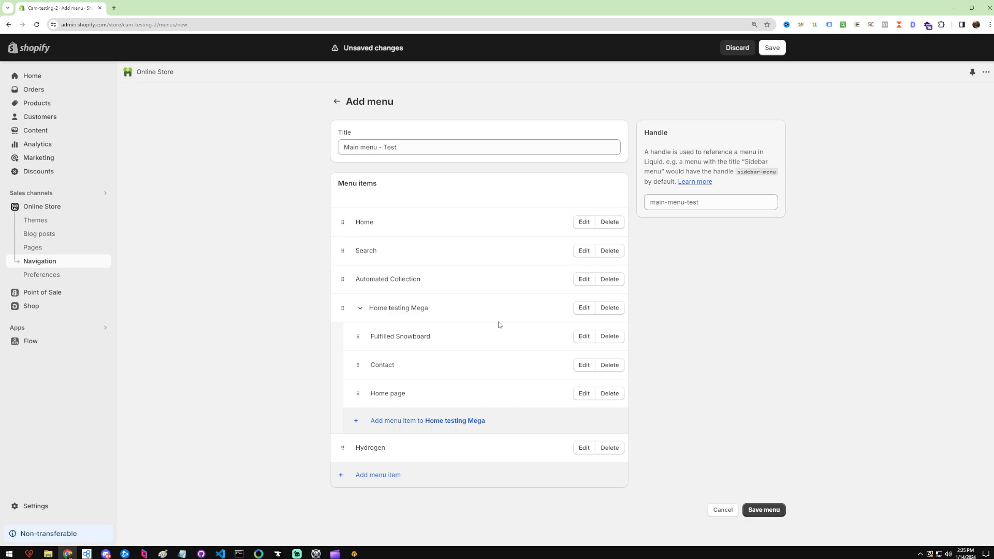
left_click(584, 309)
left_click(852, 137)
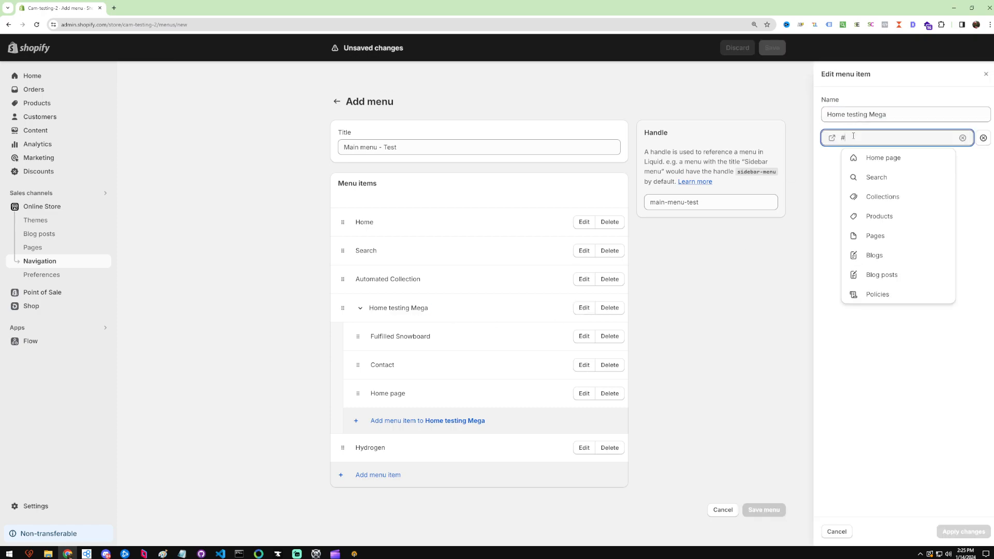
left_click(829, 186)
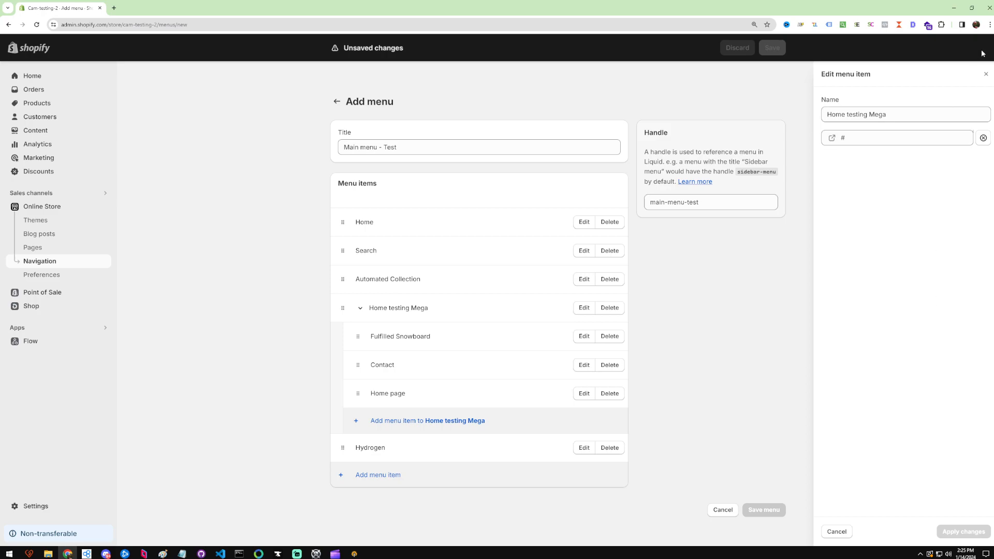
left_click(986, 74)
- Save the new menu and review the sub-items nested under Home testing Mega
left_click(772, 48)
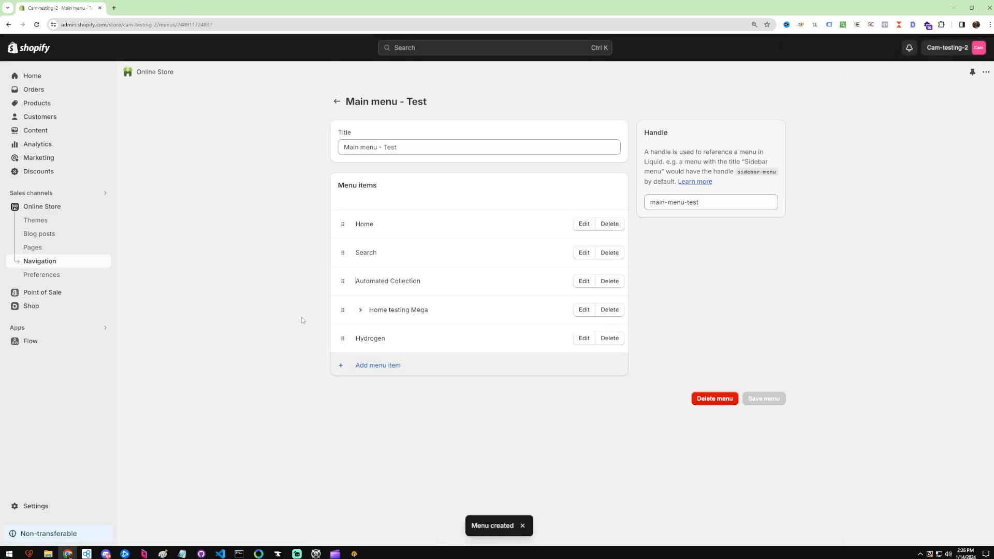
left_click(361, 311)
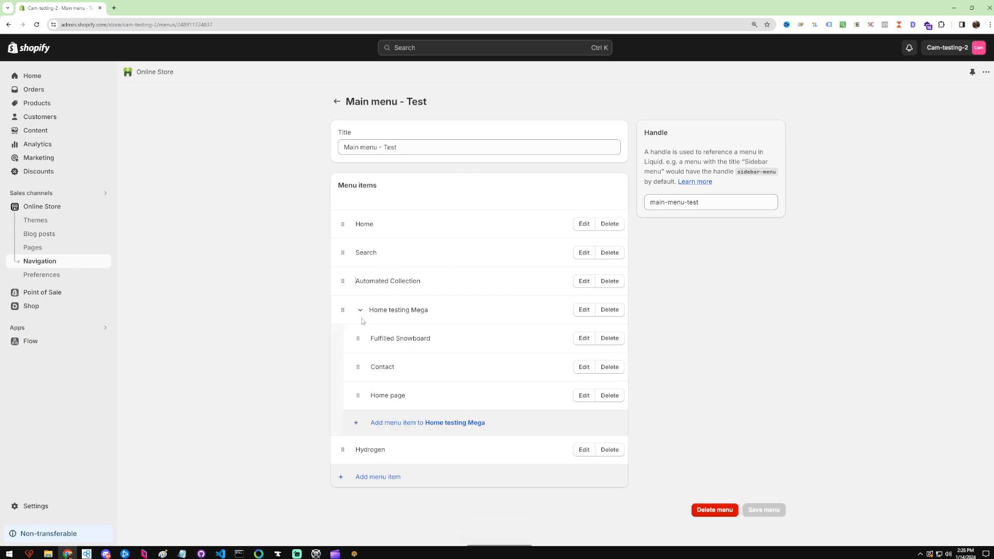
left_click(361, 309)
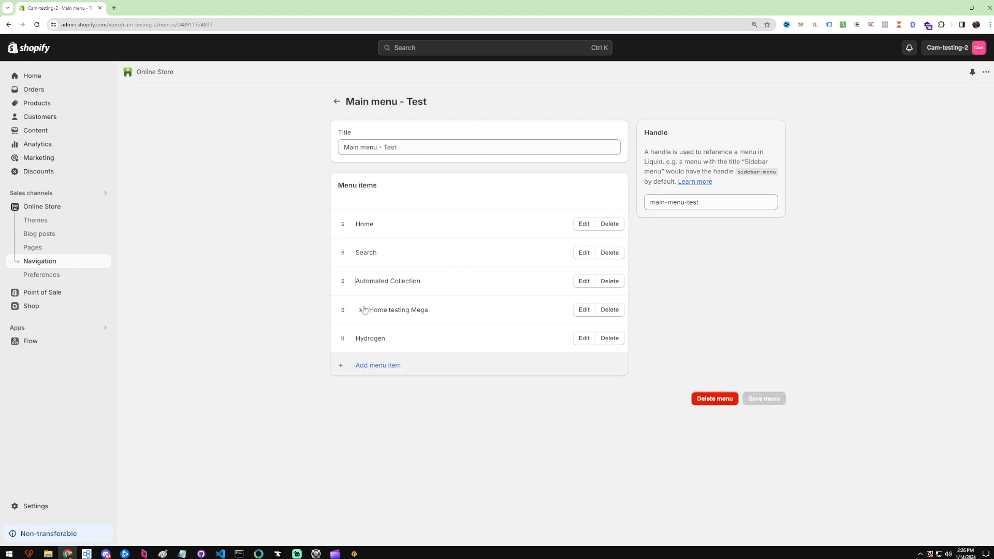
mouse_move(342, 309)
left_mouse_down()
mouse_move(341, 275)
mouse_move(341, 305)
left_mouse_up()
left_click(361, 310)
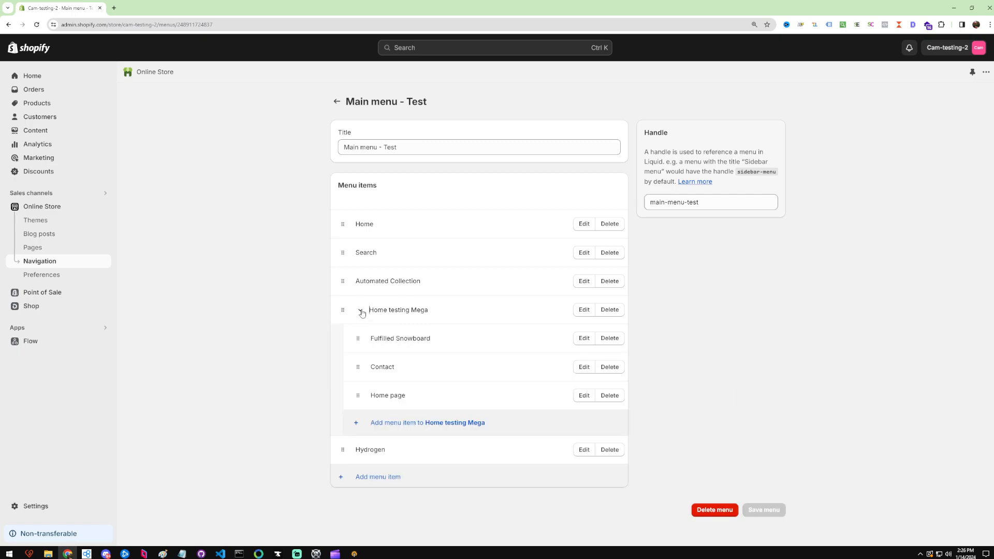
left_click(361, 311)
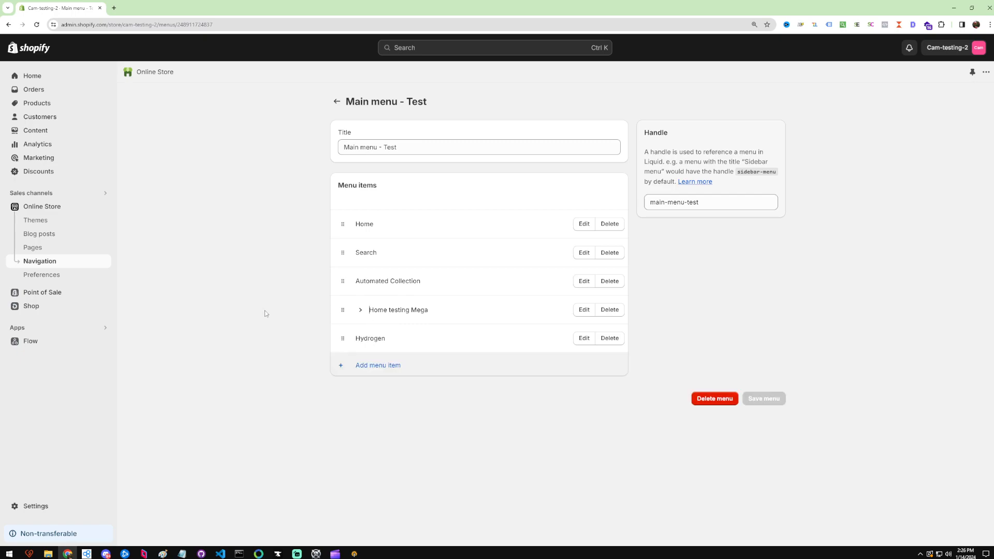
- Open the current theme "Test data" for customization from the online store's themes
left_click(71, 232)
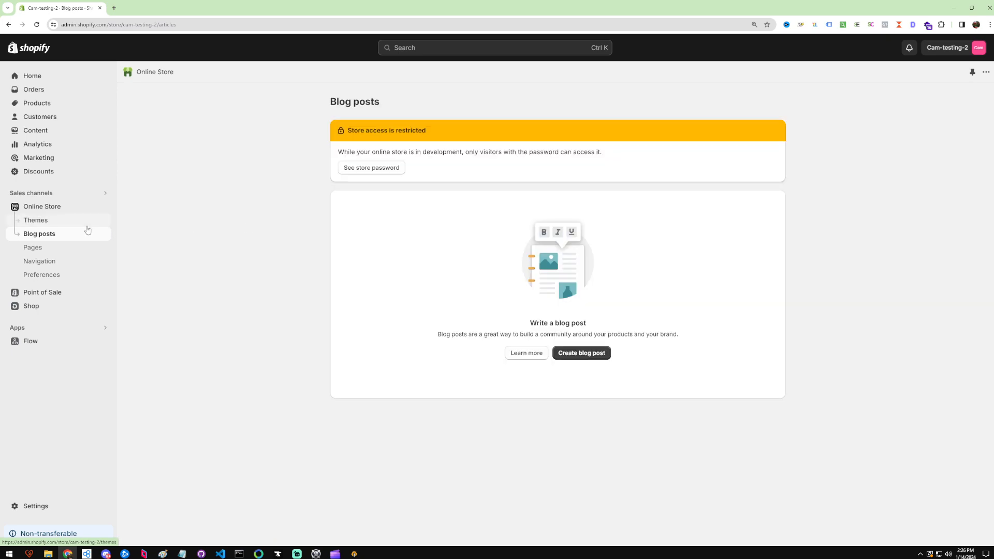
left_click(82, 221)
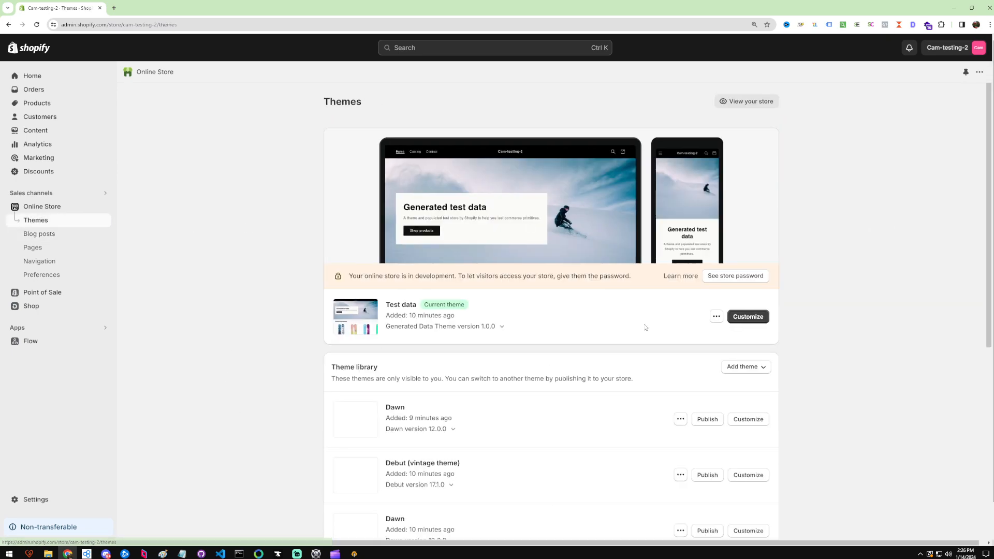
left_click(756, 321)
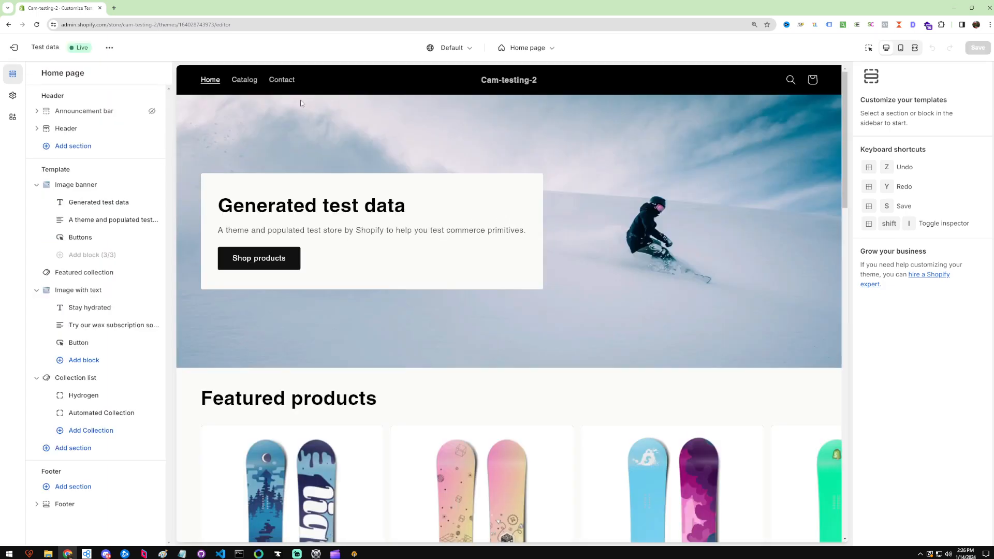
- Remove the assigned Main menu from the theme's Header section
left_click(65, 130)
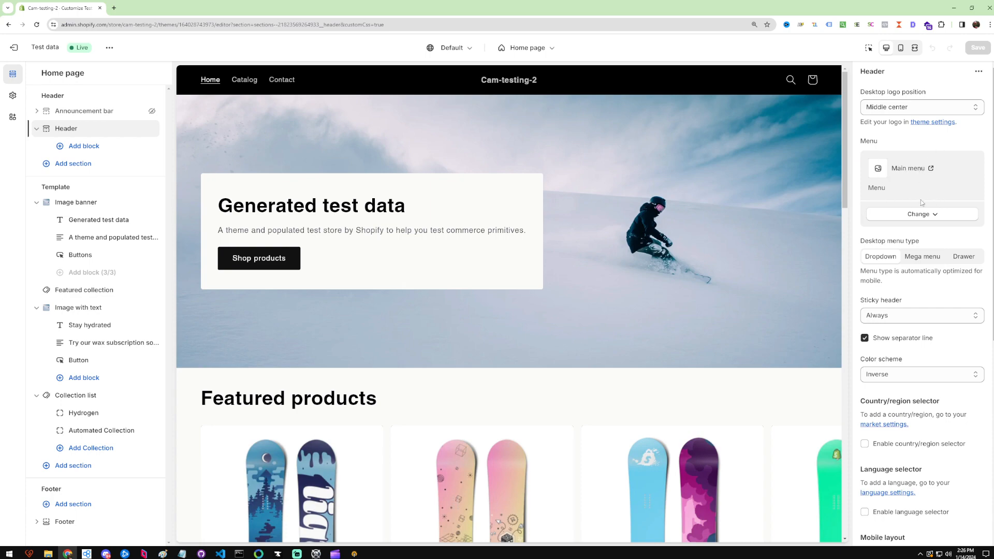
left_click(907, 212)
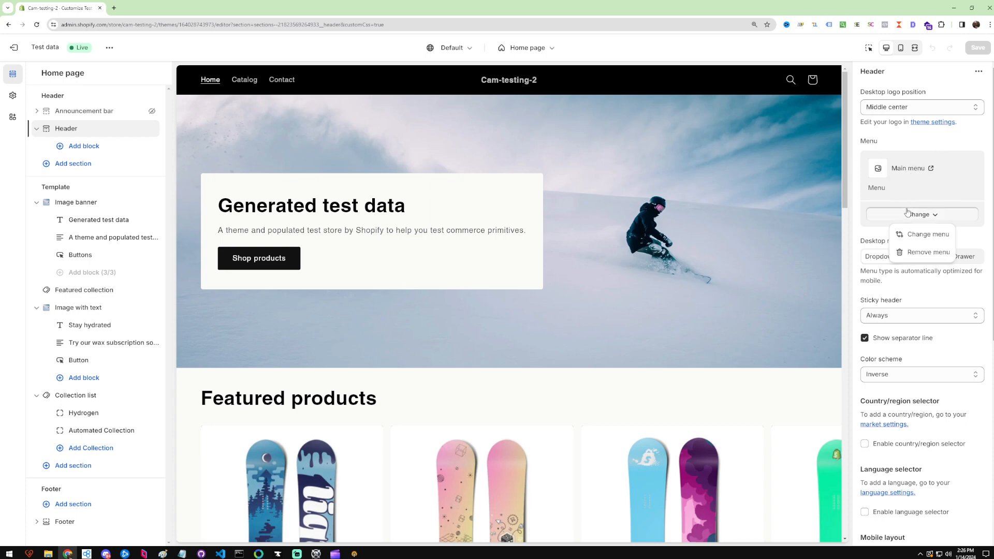
left_click(925, 253)
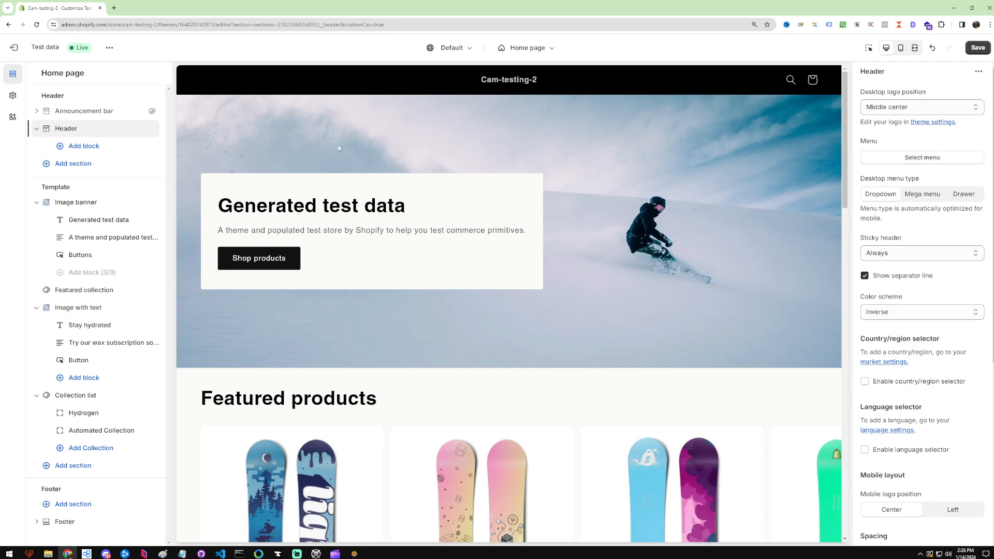
- Assign the Main menu - Test menu to the theme's Header section and save the theme
left_click(897, 162)
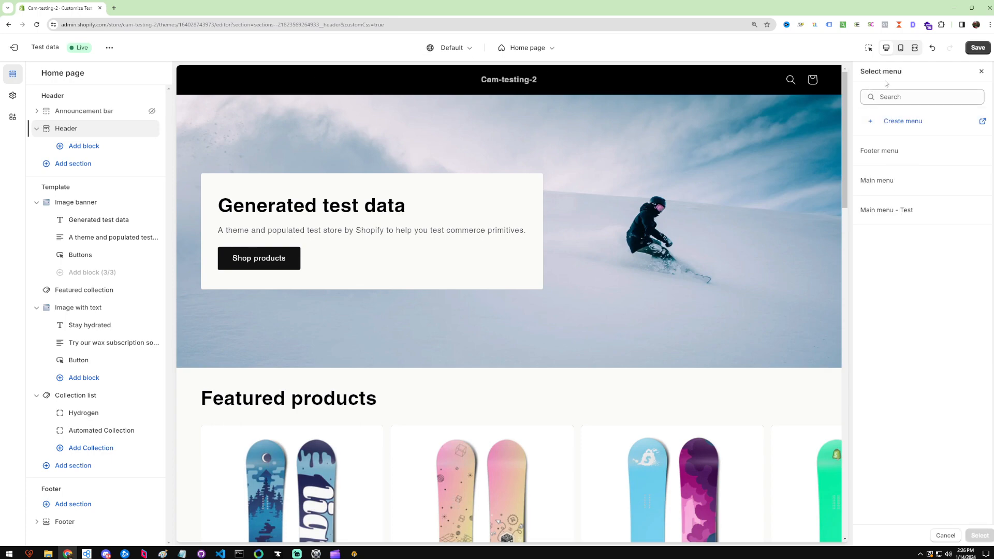
left_click(896, 208)
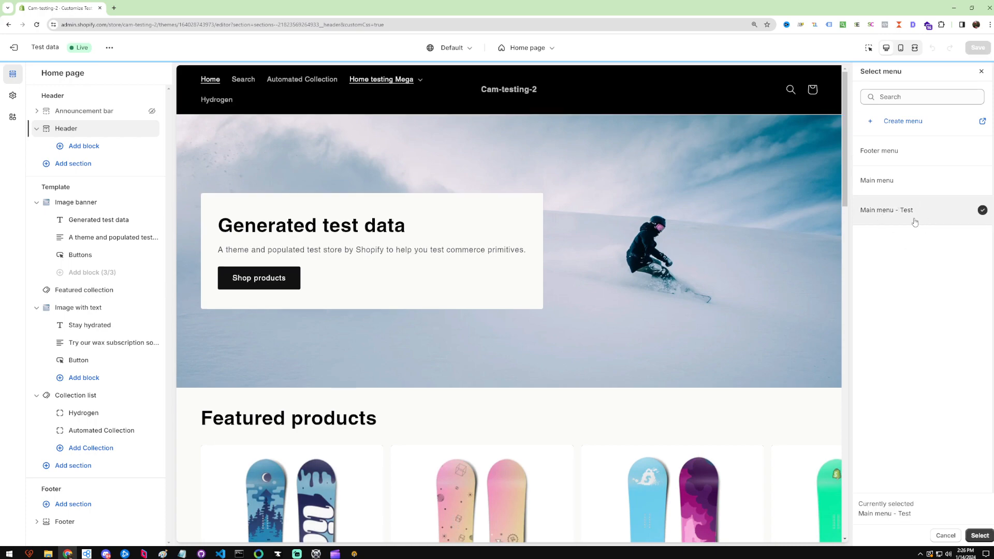
left_click(977, 535)
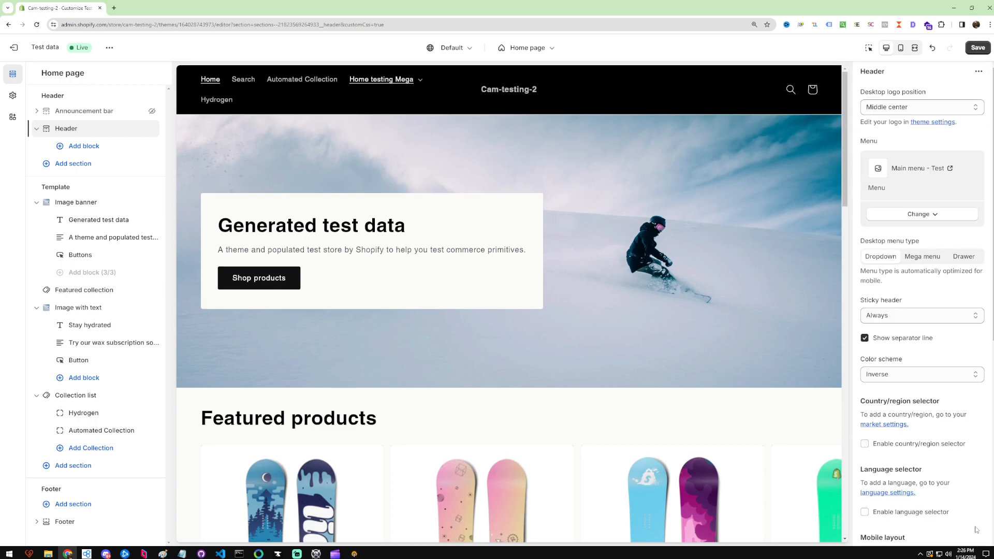
left_click(977, 48)
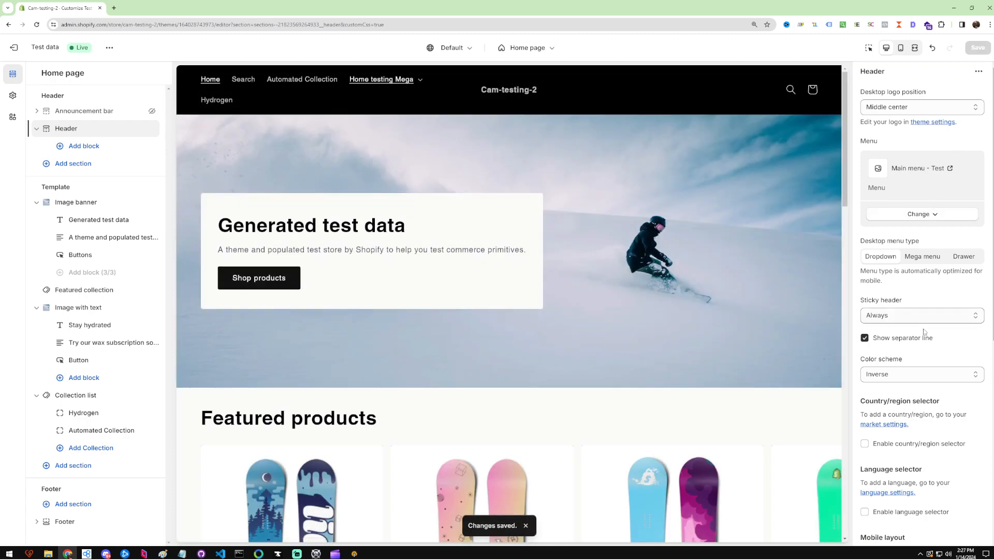
- Expand and collapse the Home testing Mega item in the header preview to check its nested dropdown links
left_click(410, 80)
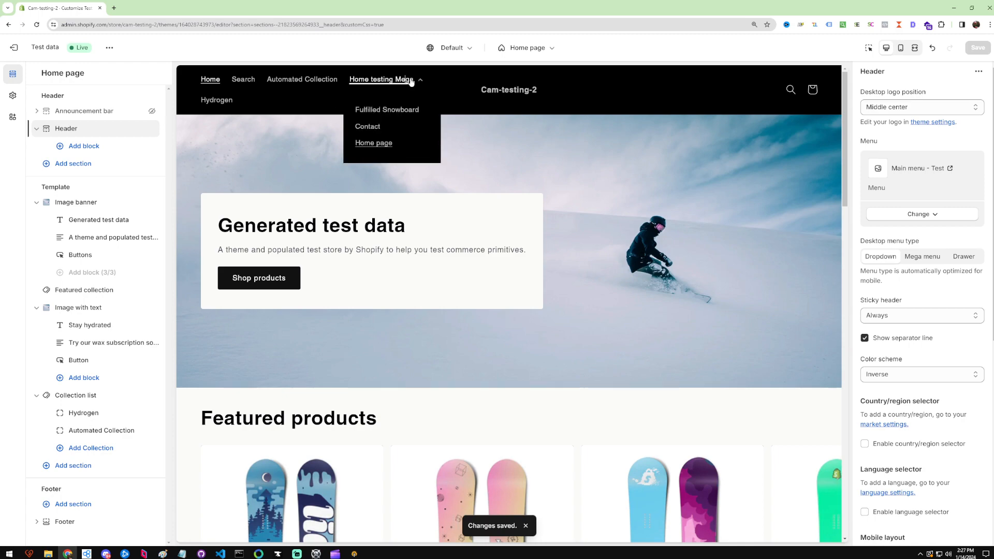
left_click(412, 82)
left_click(413, 83)
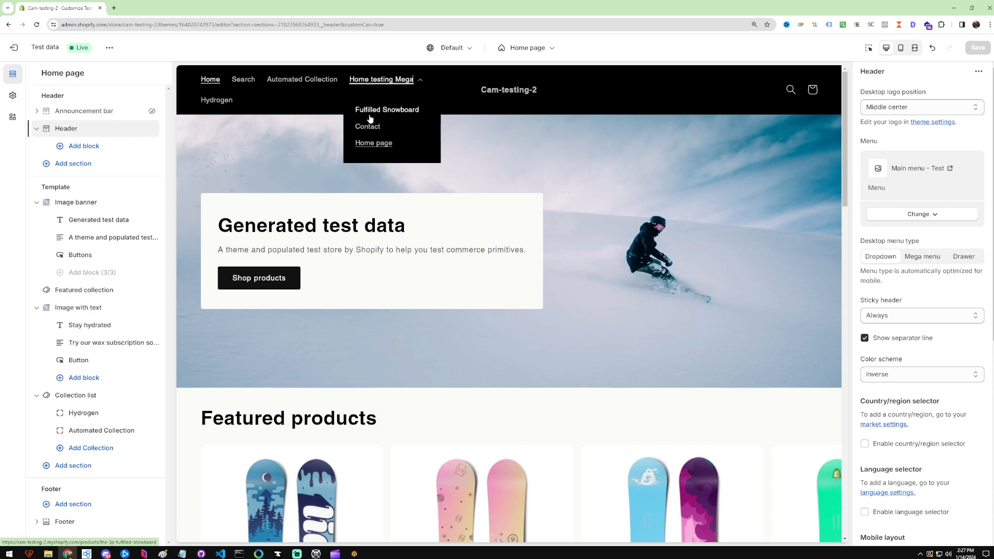
left_click(433, 76)
left_click(419, 84)
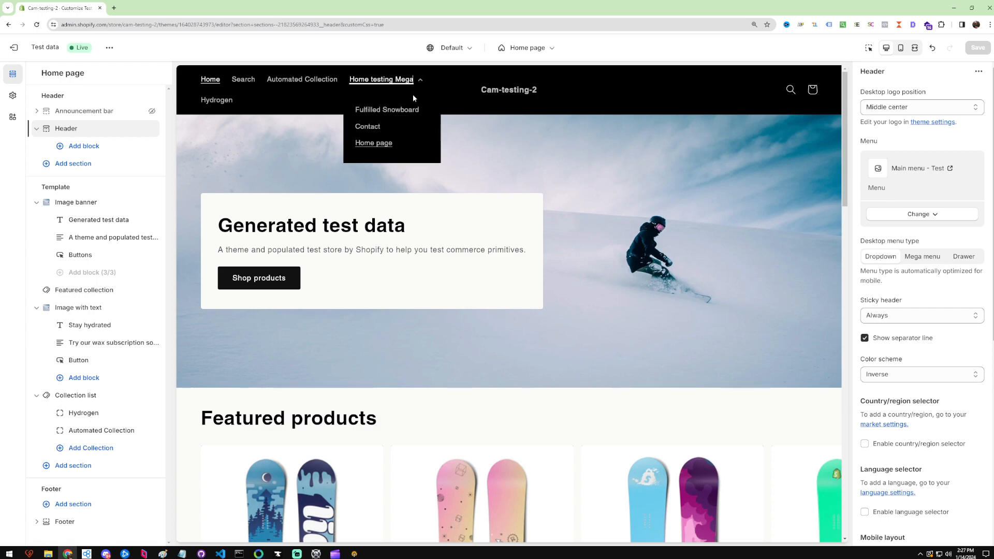
left_click(335, 124)
left_click(372, 84)
left_click(334, 121)
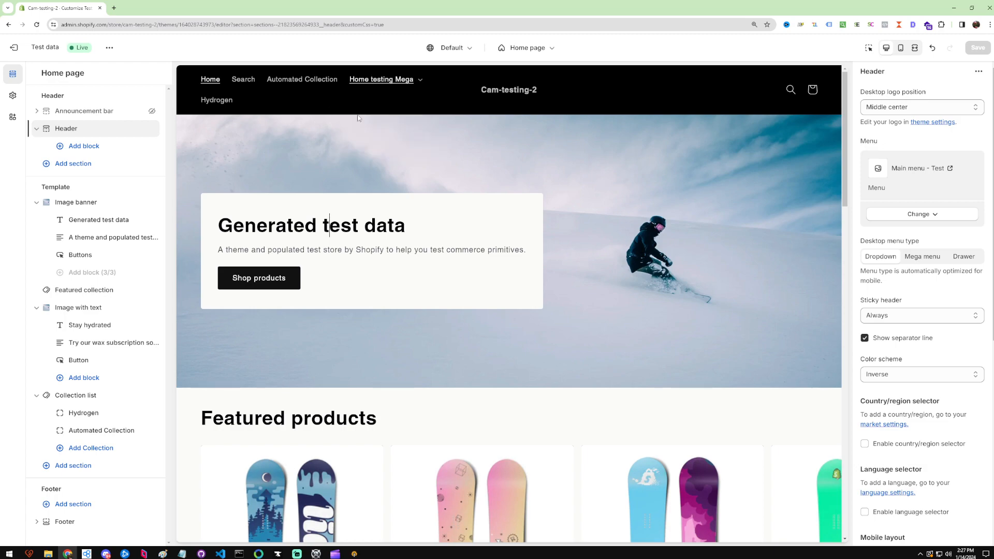
left_click(372, 84)
left_click(339, 124)
left_click(375, 84)
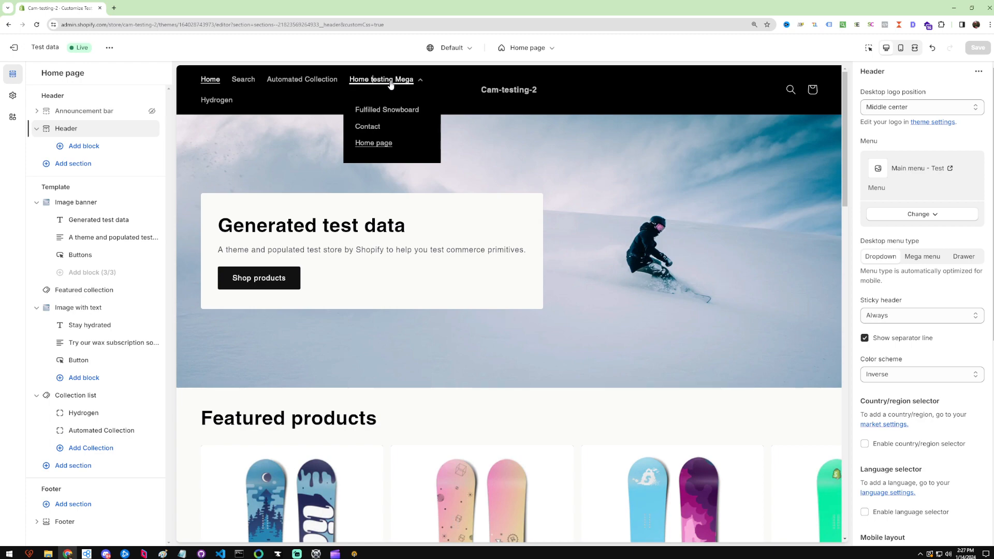
left_click(391, 85)
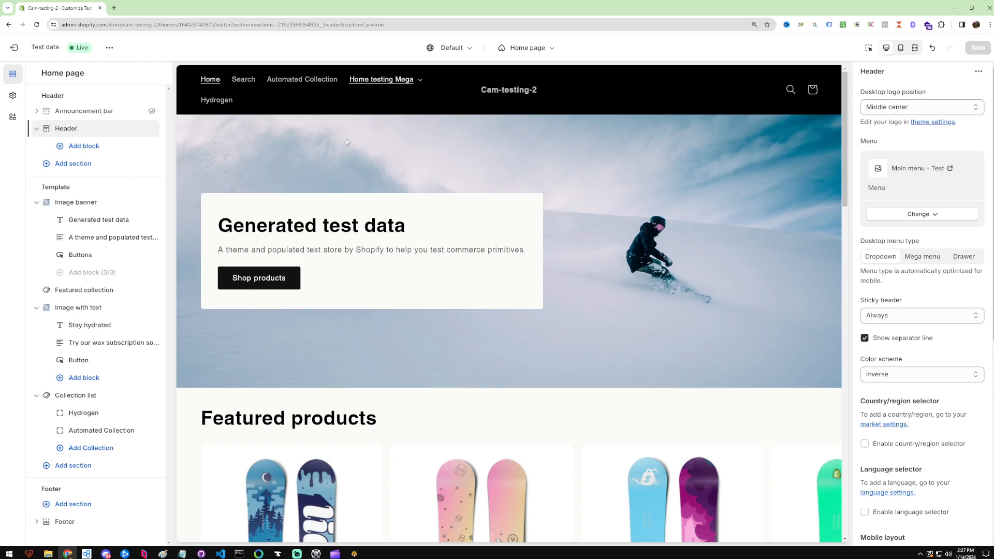